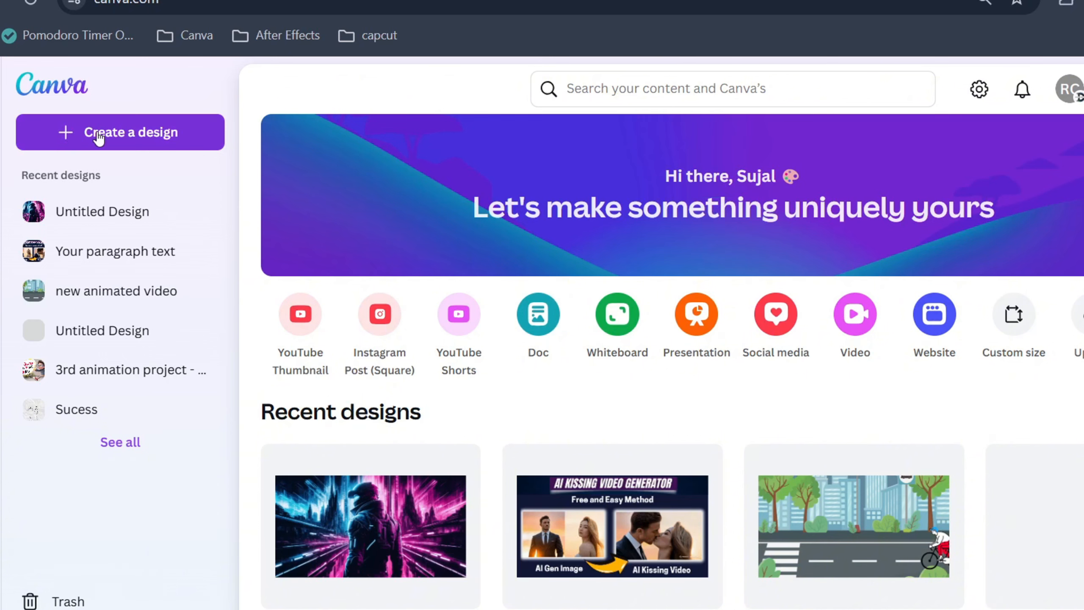
Create a new Video (Landscape) design at 1920 × 1080
left_click(98, 136)
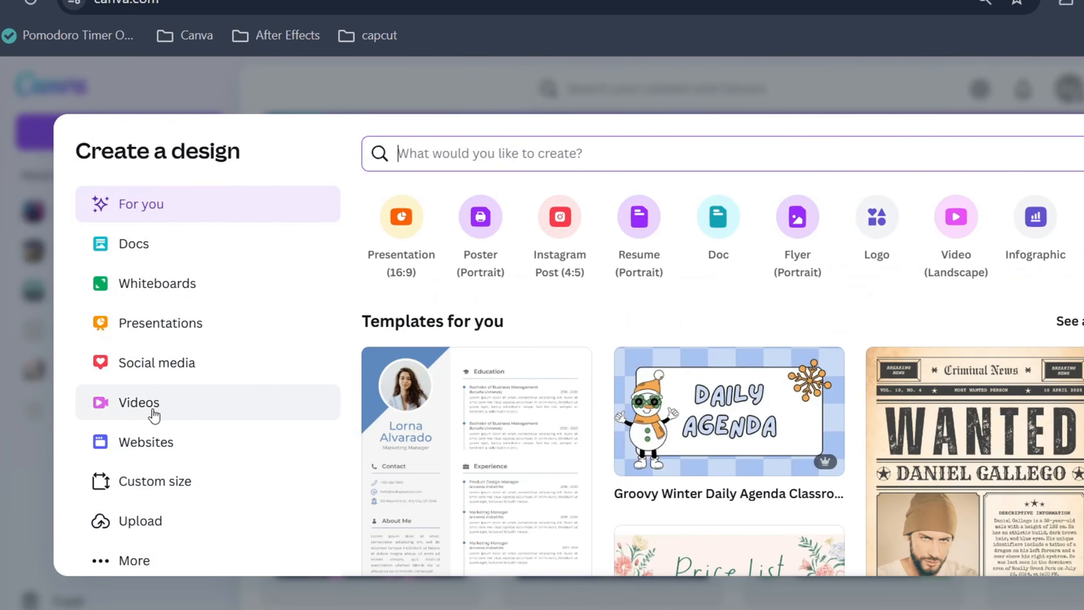
left_click(153, 413)
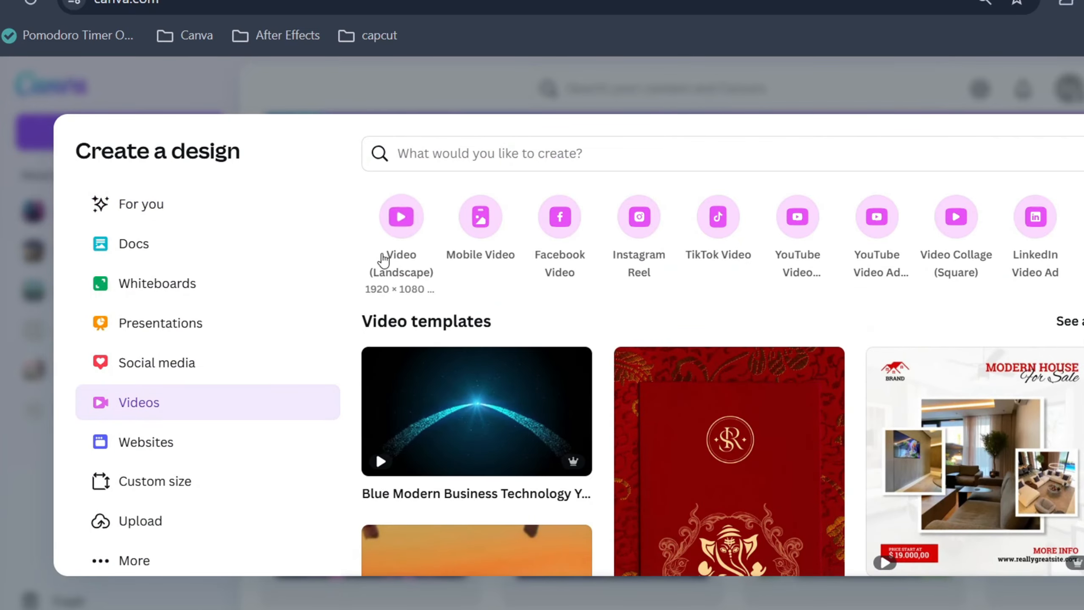
left_click(384, 259)
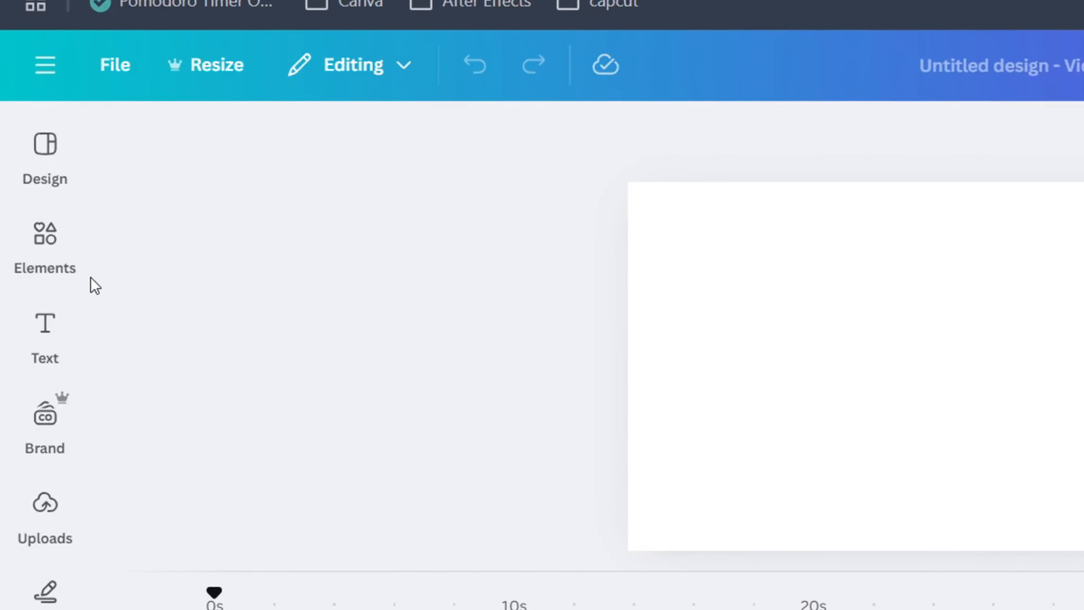
Search the elements for street graphics and add the park street scene, stretched to fill the page as background
left_click(45, 237)
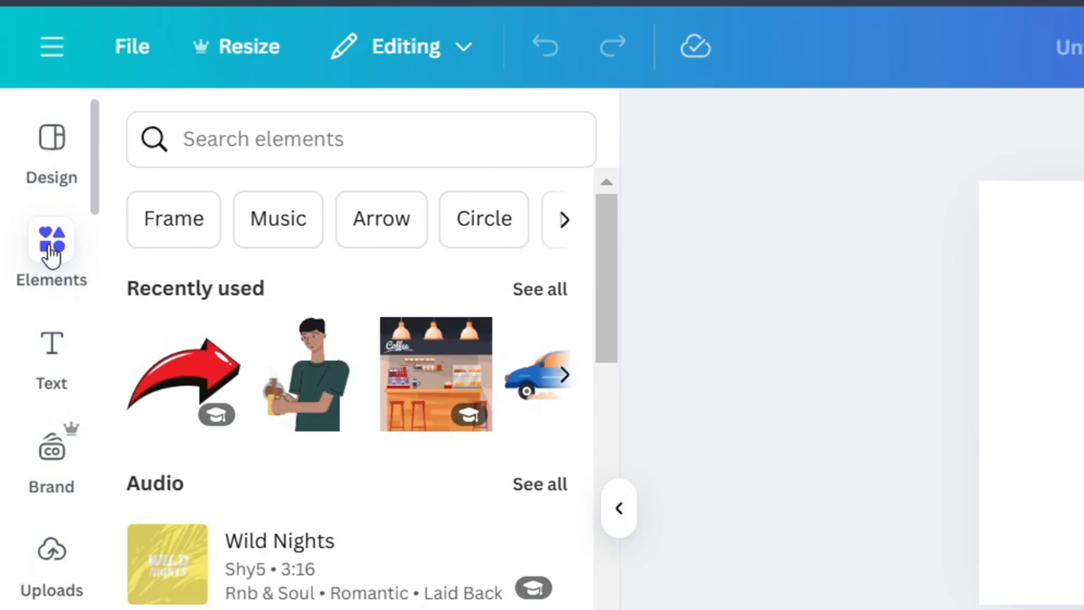
left_click(237, 148)
type("str")
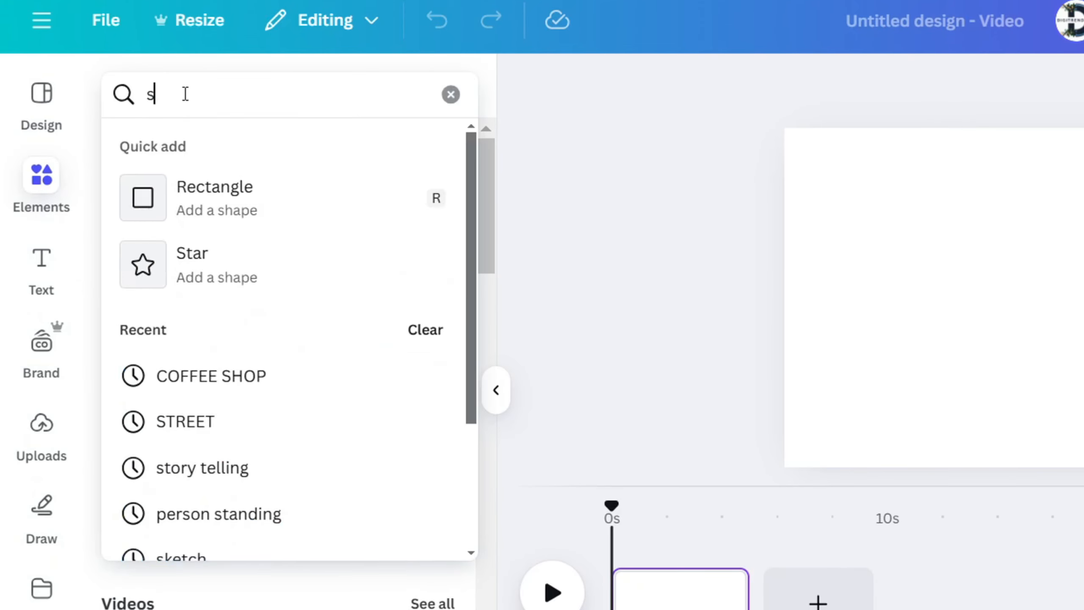
type("eet")
key("Return")
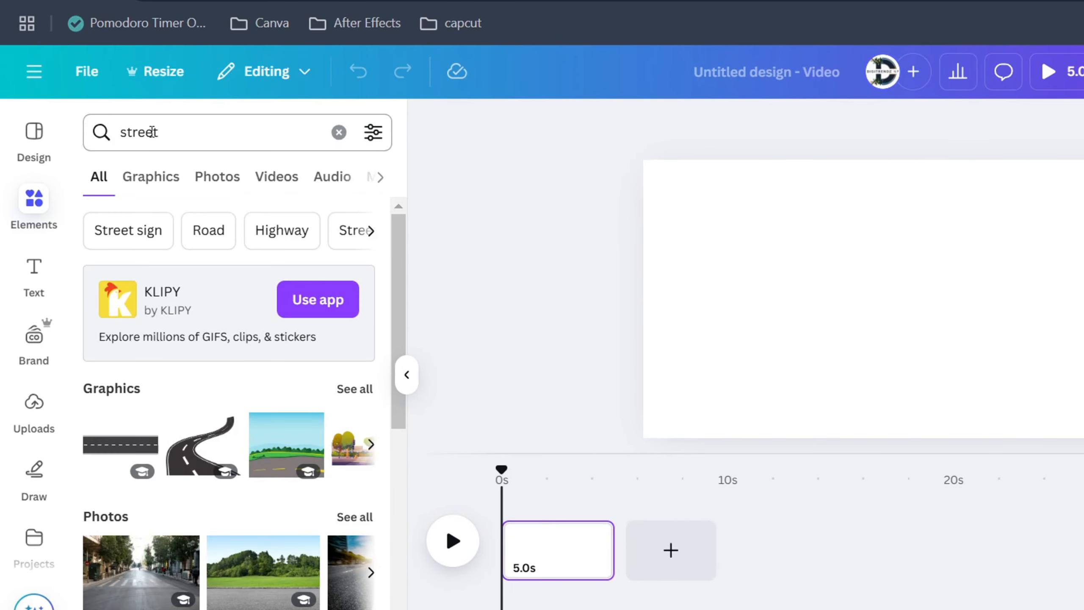
left_click(148, 177)
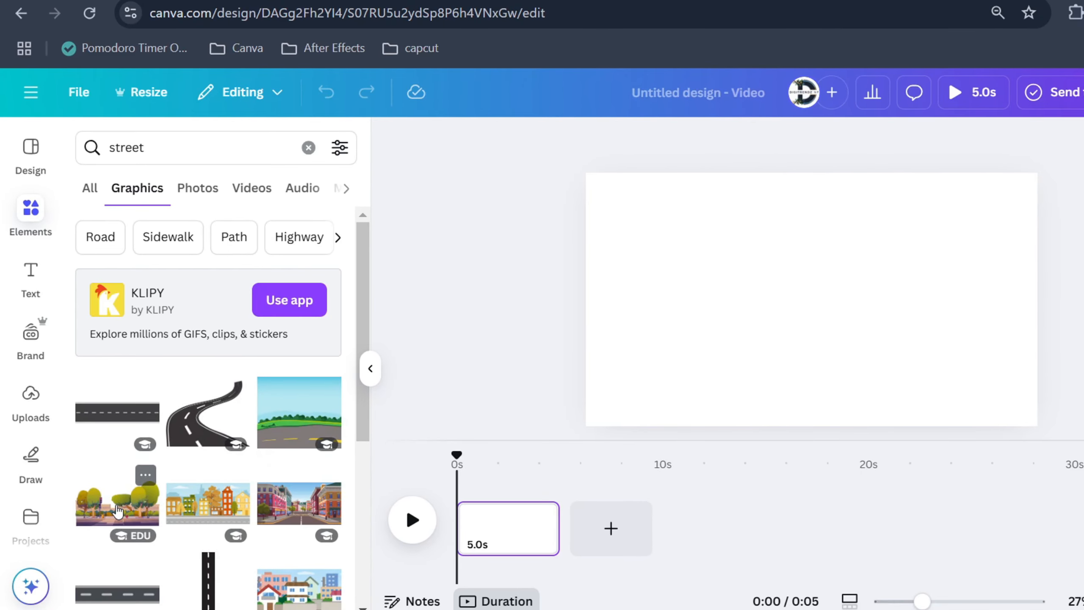
left_click(118, 510)
left_click_drag(1000, 399, 1072, 438)
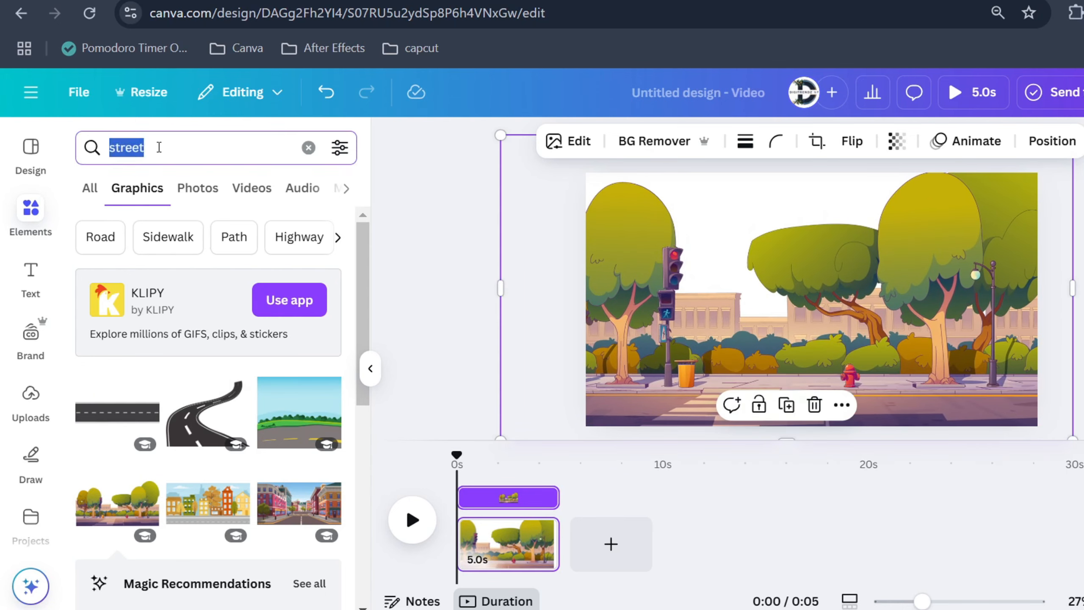
Search the elements for person walking graphics, filtered to Animated only
type("perso")
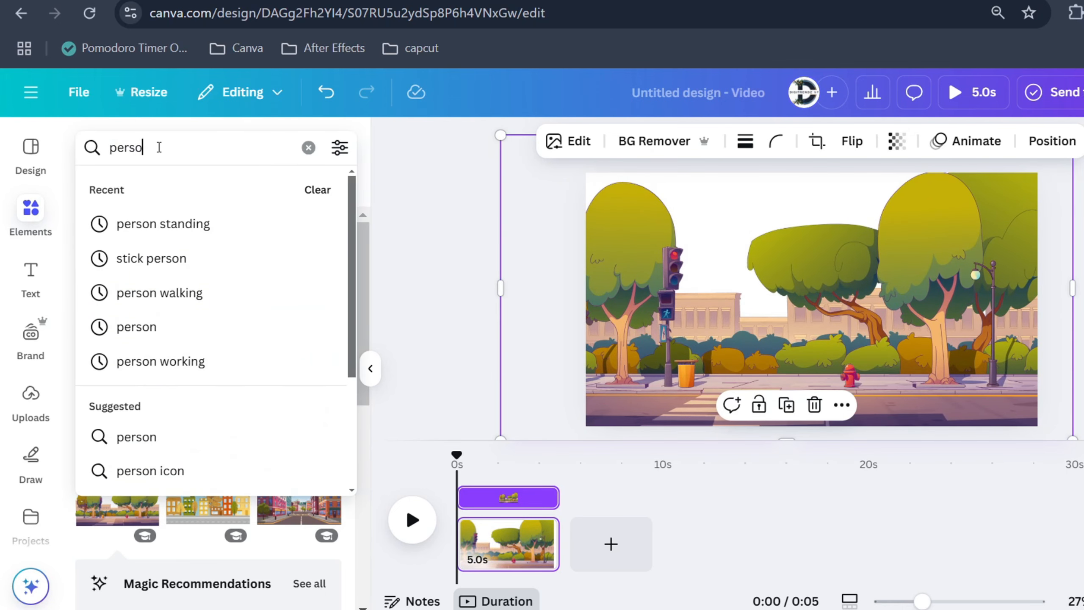
type("n")
key("Return")
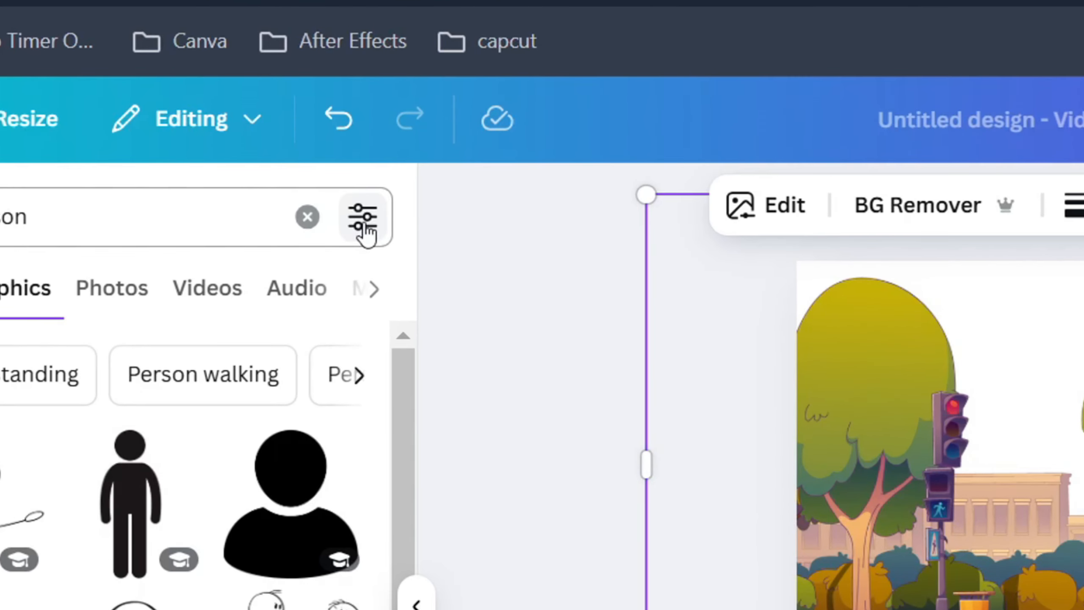
left_click(340, 148)
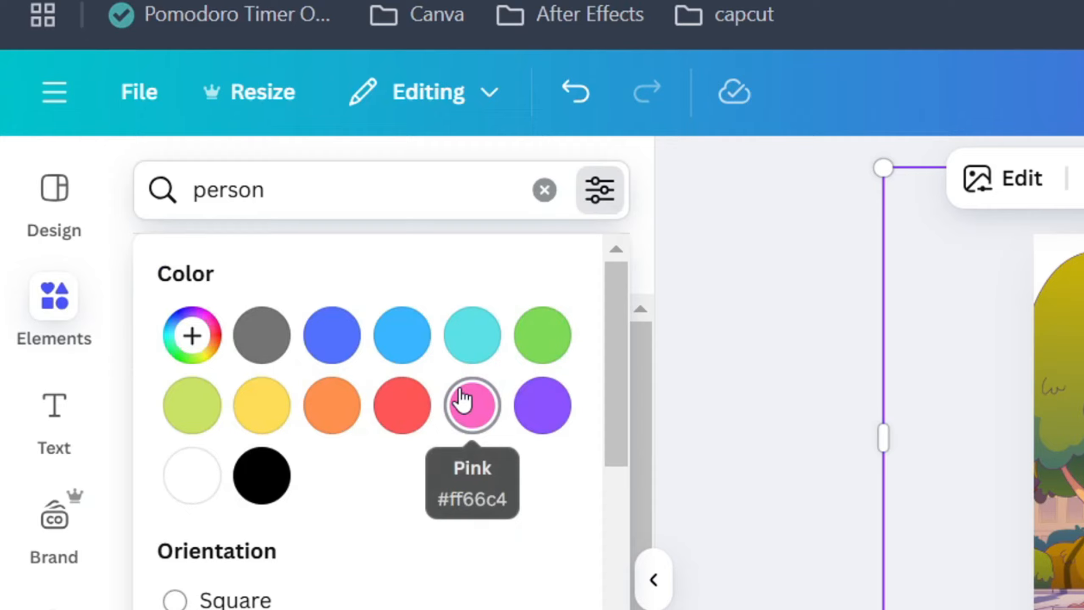
scroll(231, 427, "down", 5)
left_click(29, 542)
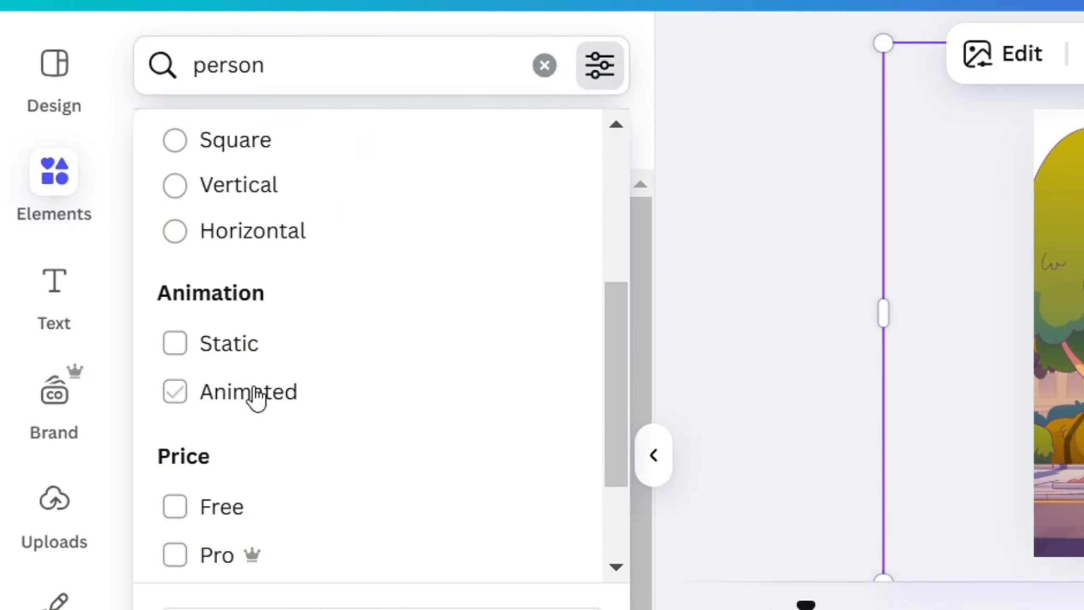
left_click(766, 337)
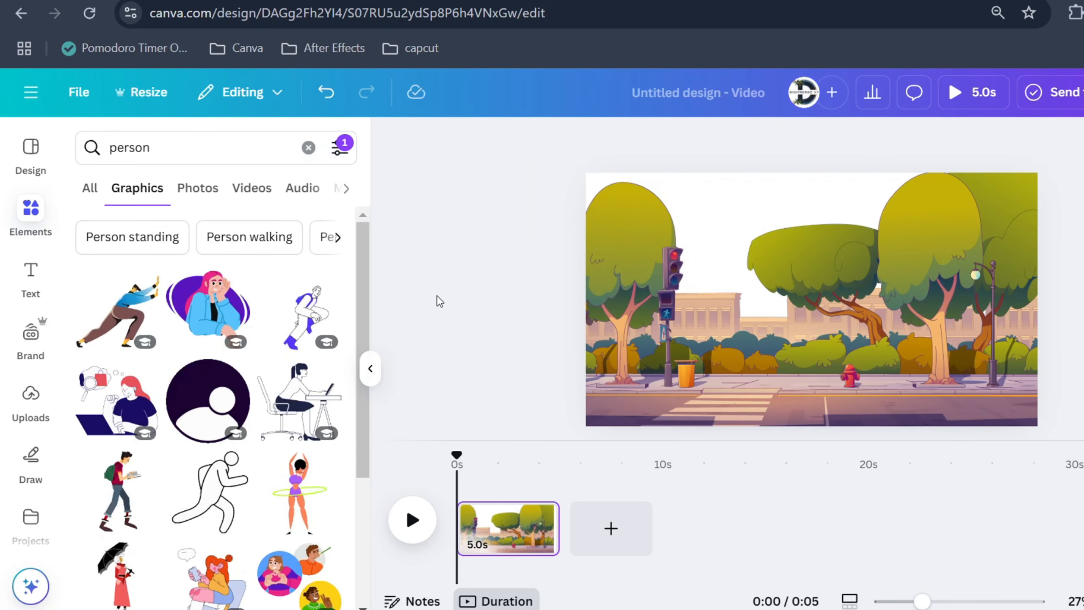
left_click(250, 237)
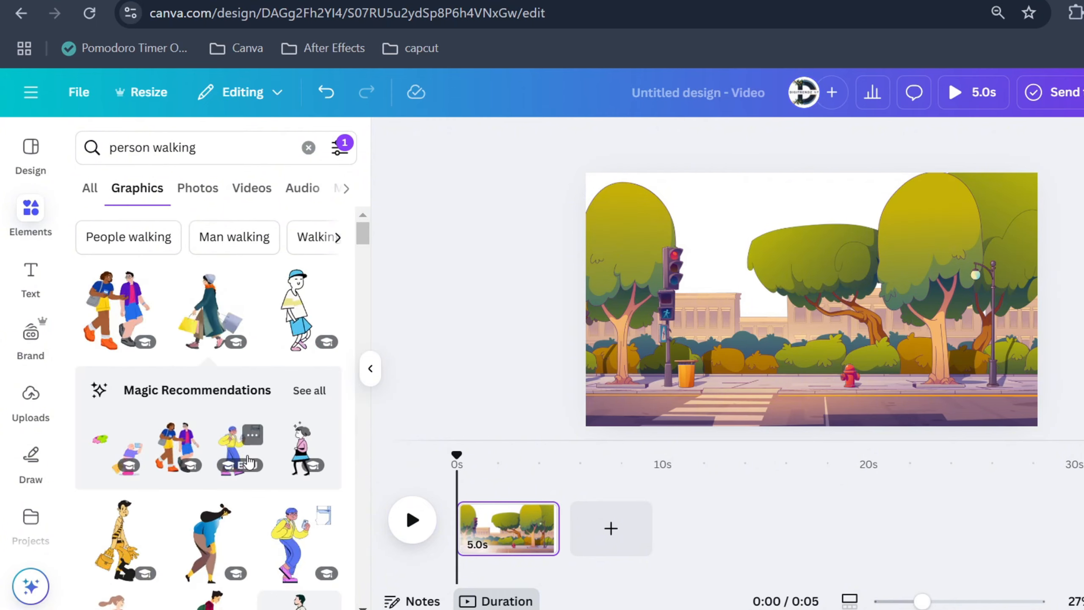
Add the walking man holding a phone, shrink it and place it at the left end of the sidewalk
left_click(250, 452)
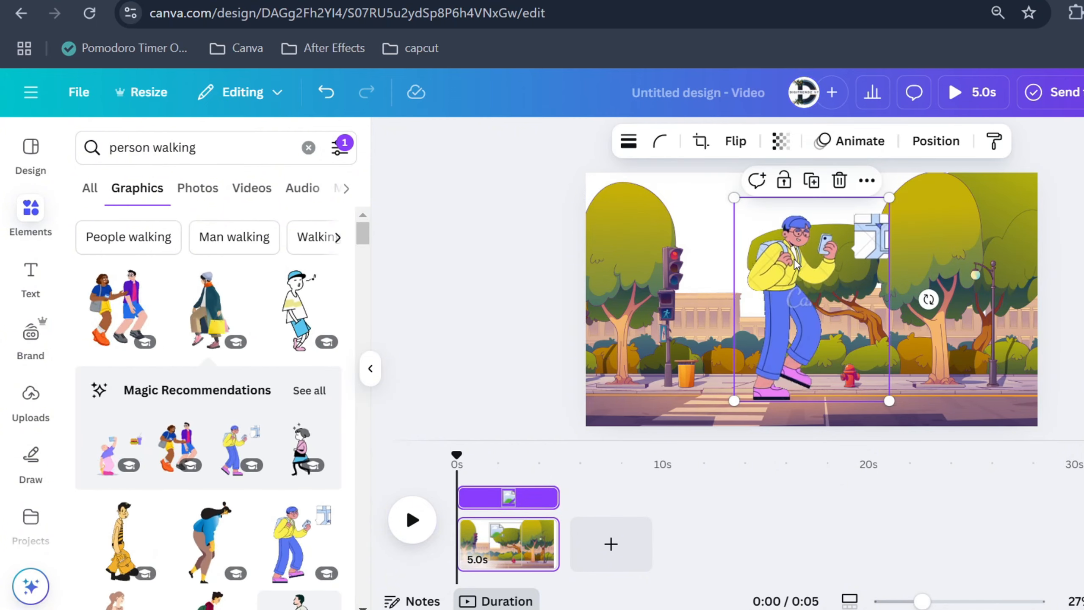
left_click_drag(889, 198, 840, 261)
left_click_drag(790, 318, 666, 345)
left_click_drag(718, 288, 687, 318)
left_click_drag(647, 347, 620, 345)
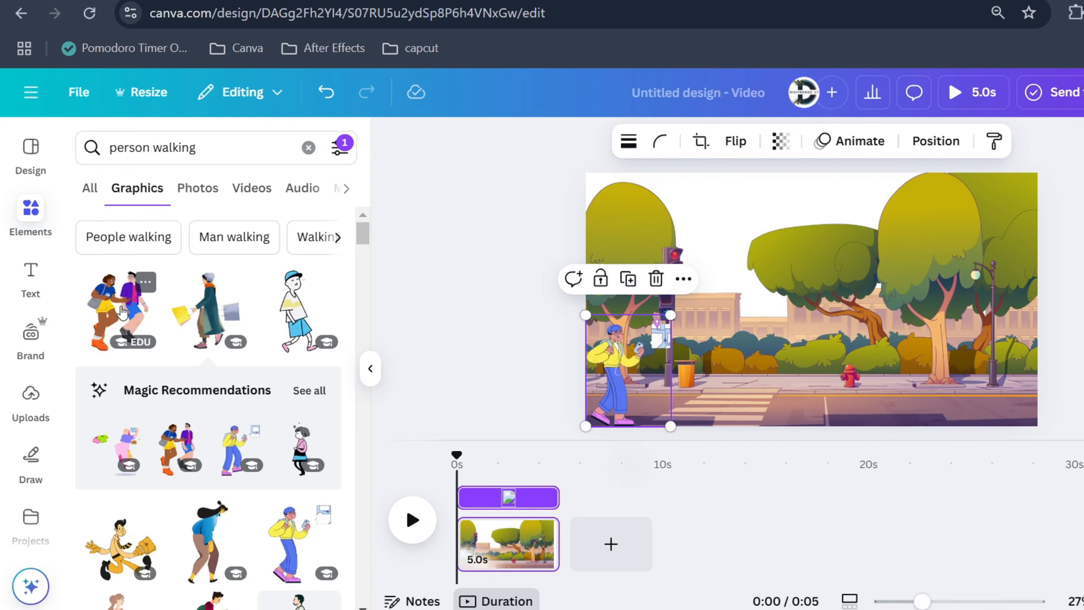
Add the walking couple, flip it horizontally and place it at the right edge of the sidewalk
left_click(123, 311)
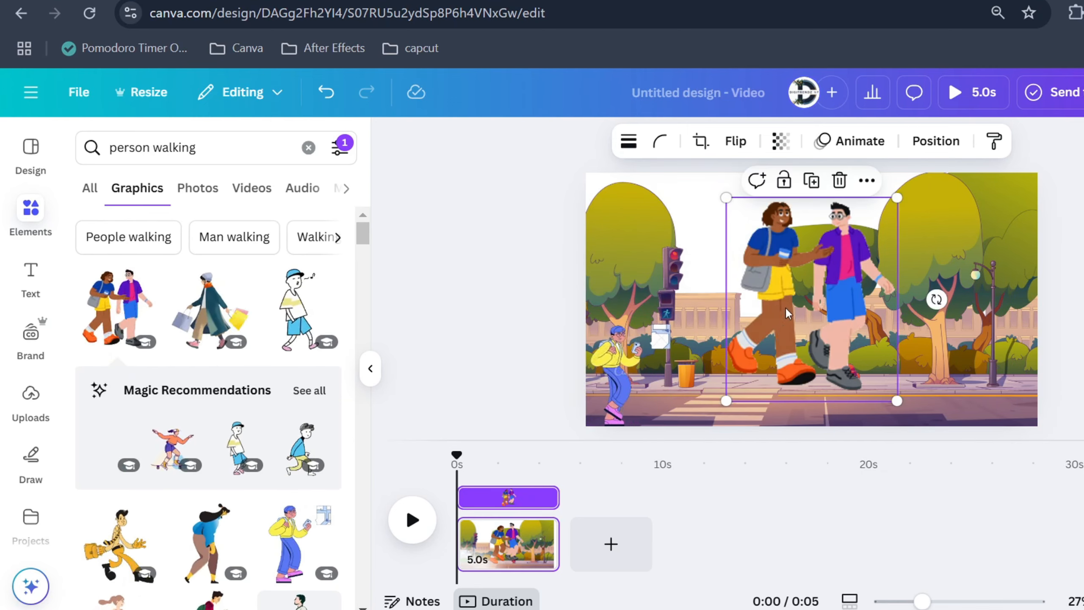
left_click_drag(787, 314, 848, 337)
left_click_drag(956, 221, 892, 299)
left_click_drag(841, 356, 987, 343)
left_click(736, 142)
left_click(733, 185)
left_click_drag(1017, 288, 1009, 299)
left_click_drag(971, 333, 1023, 340)
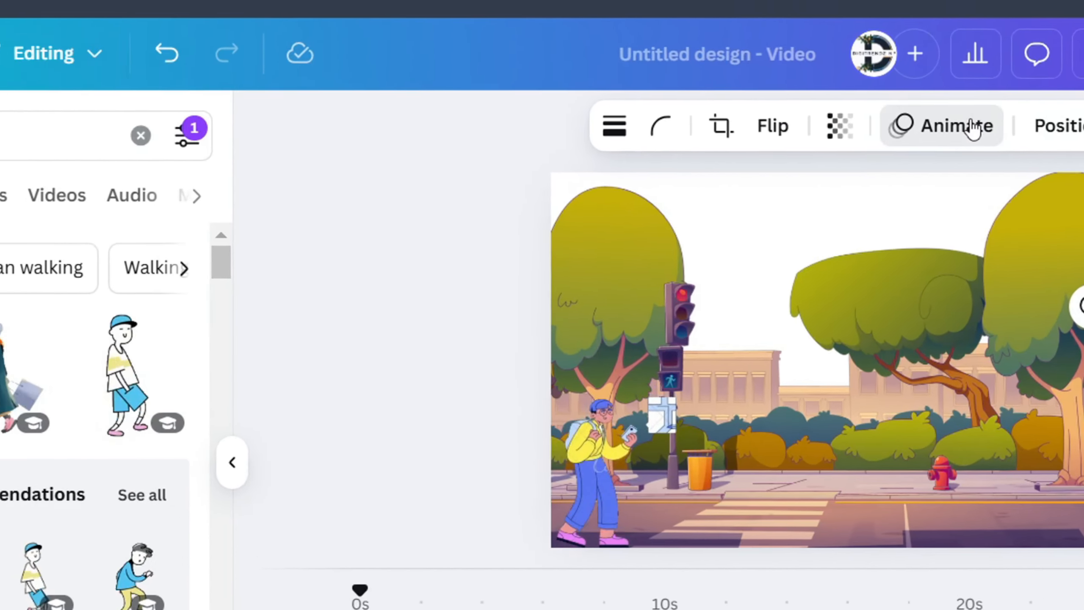
Create a custom animation path moving the couple left along the sidewalk, with Steady movement style
left_click(868, 141)
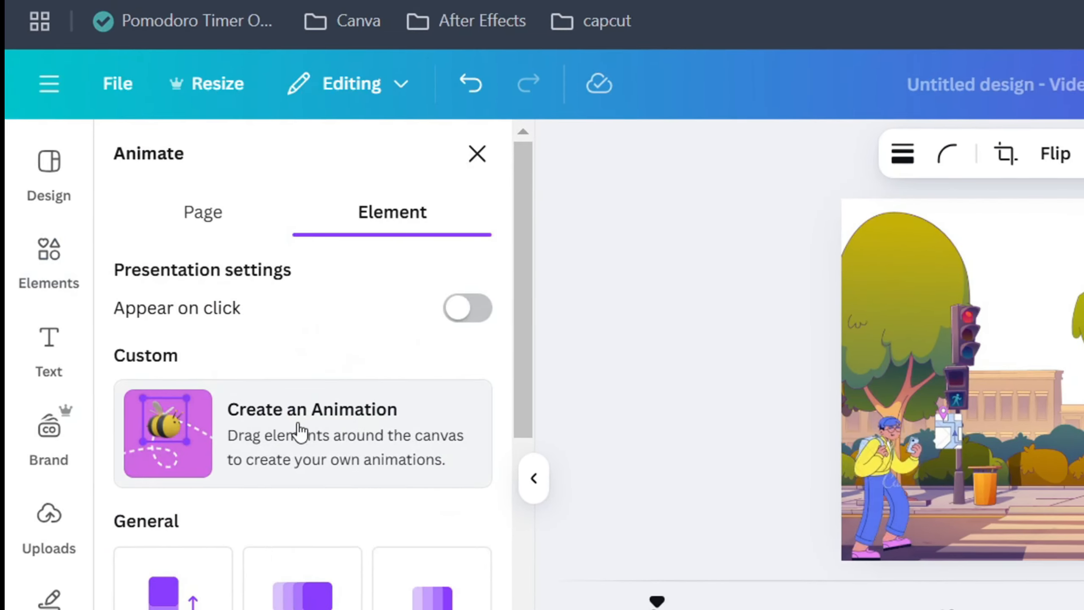
left_click(301, 433)
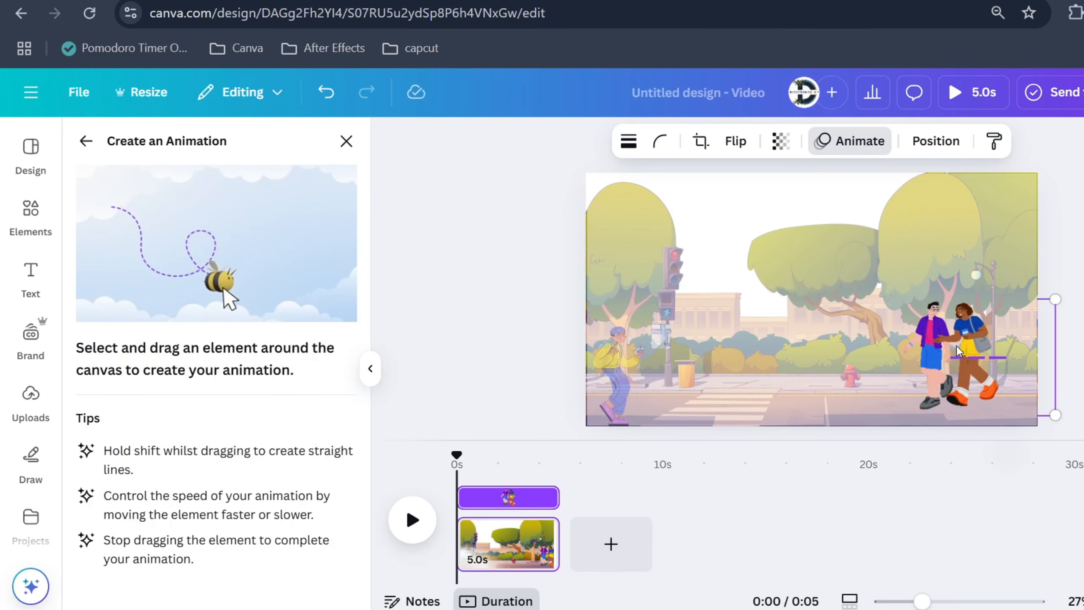
left_click_drag(876, 341, 867, 342)
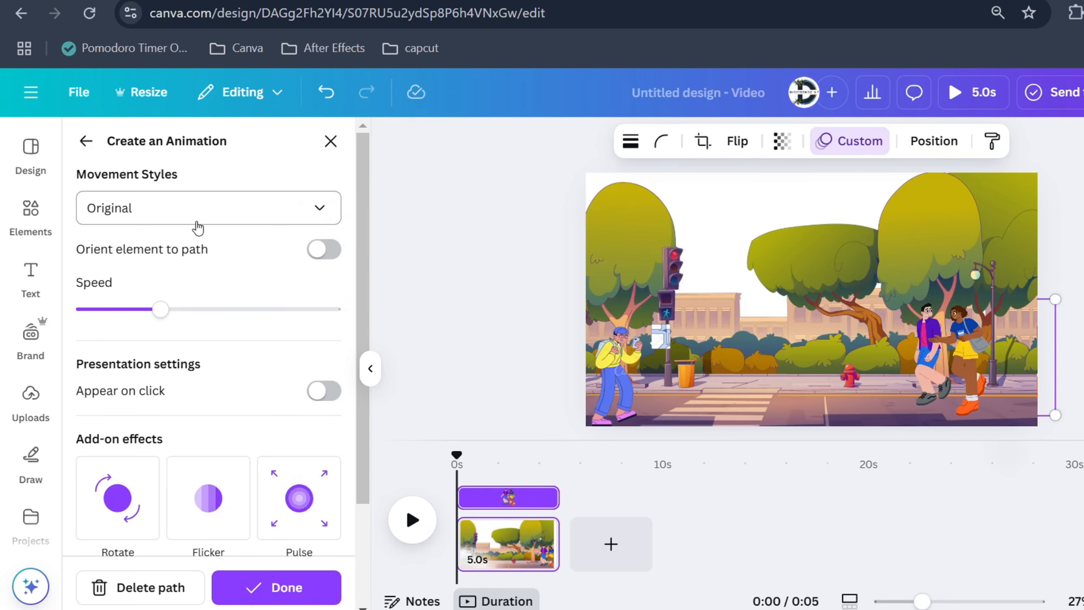
left_click(198, 223)
left_click(128, 321)
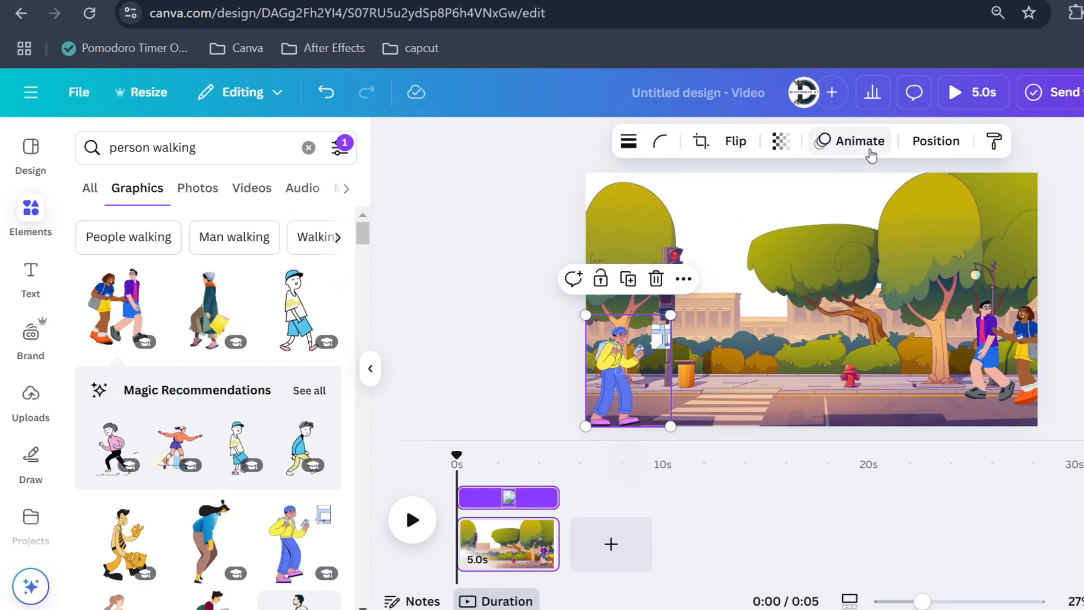
Create a custom animation path moving the man right along the sidewalk, with Steady movement style
left_click(851, 141)
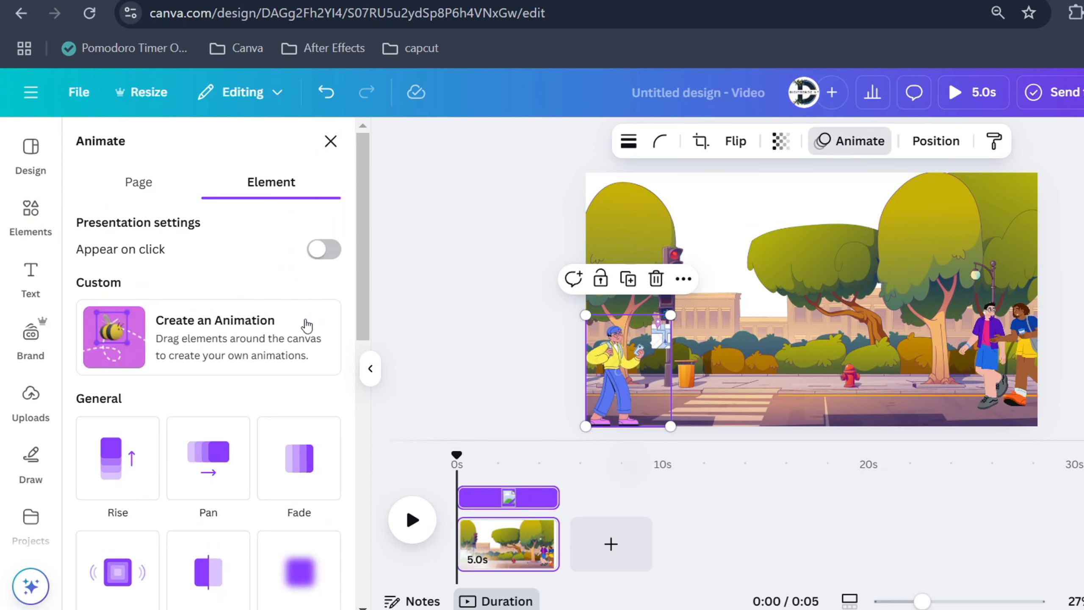
left_click(218, 339)
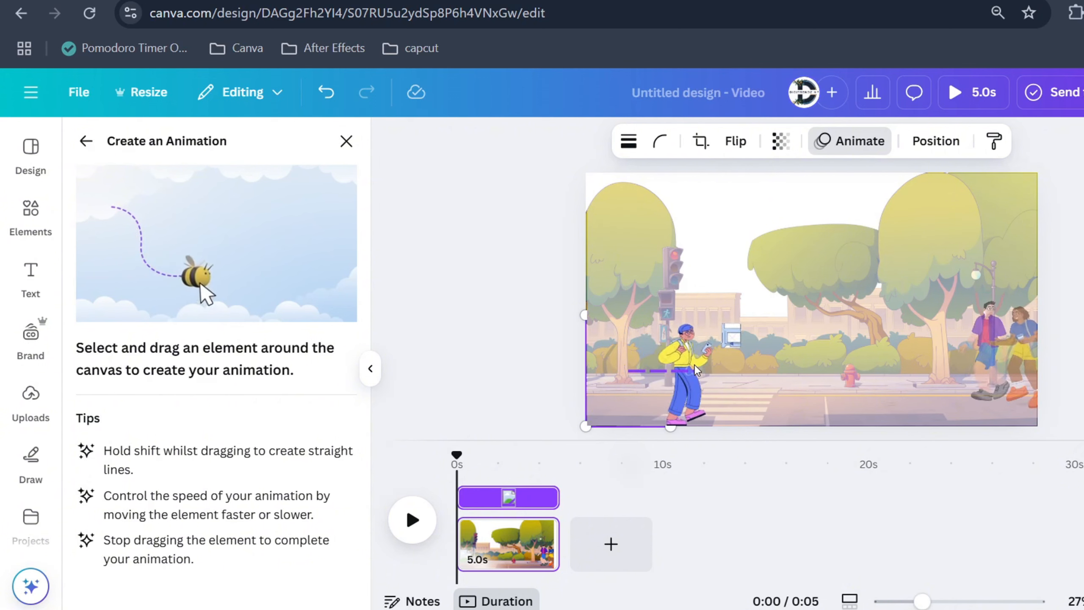
left_click_drag(717, 371, 782, 373)
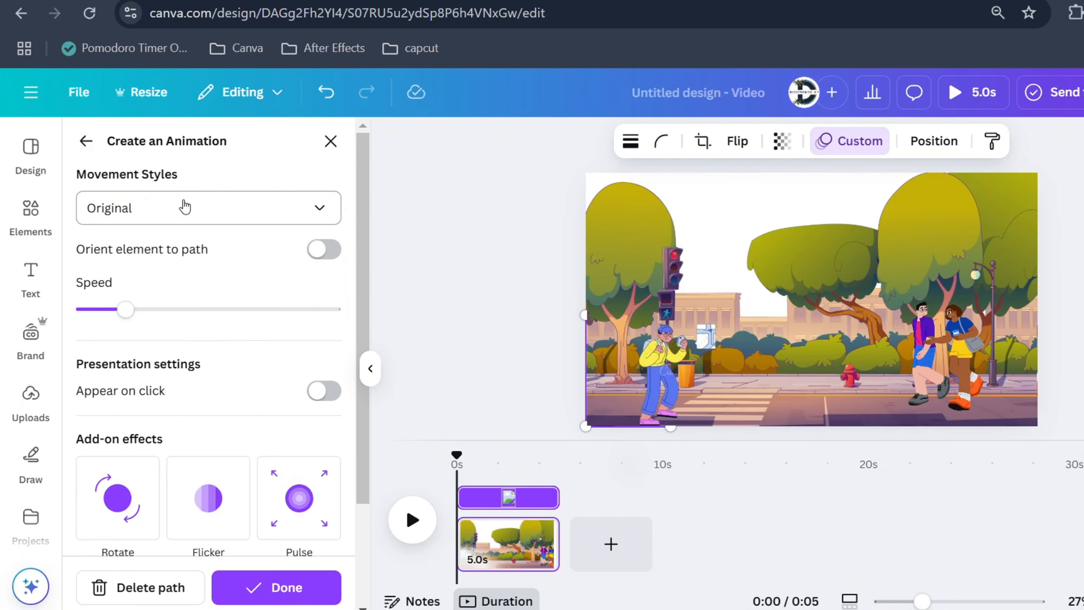
left_click(185, 207)
left_click(132, 323)
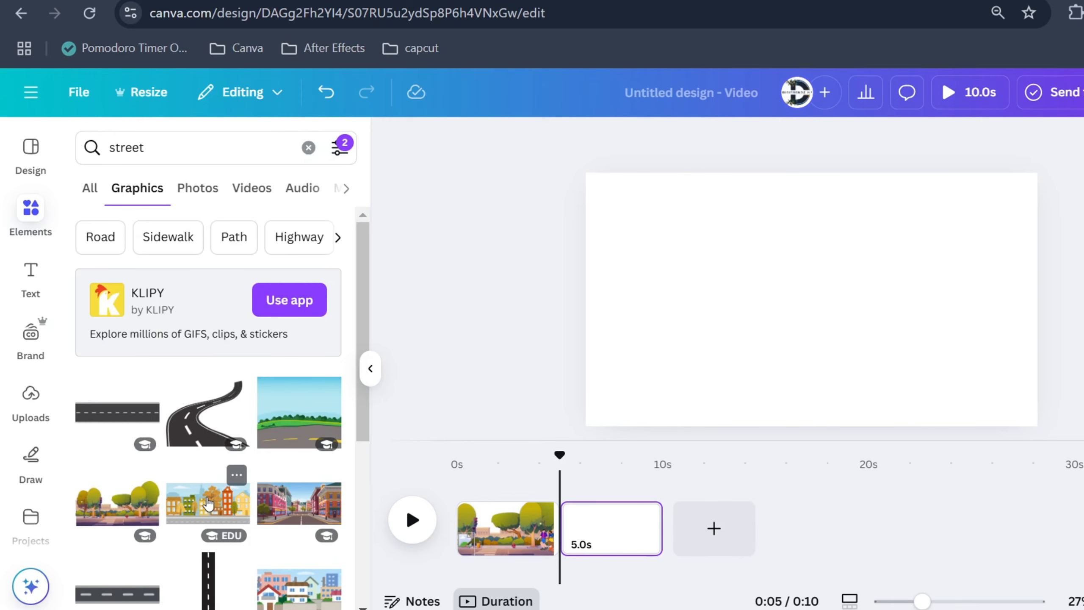
Add the colourful city street illustration to the second page and resize it over the page
scroll(209, 492, "down", 2)
left_click(298, 408)
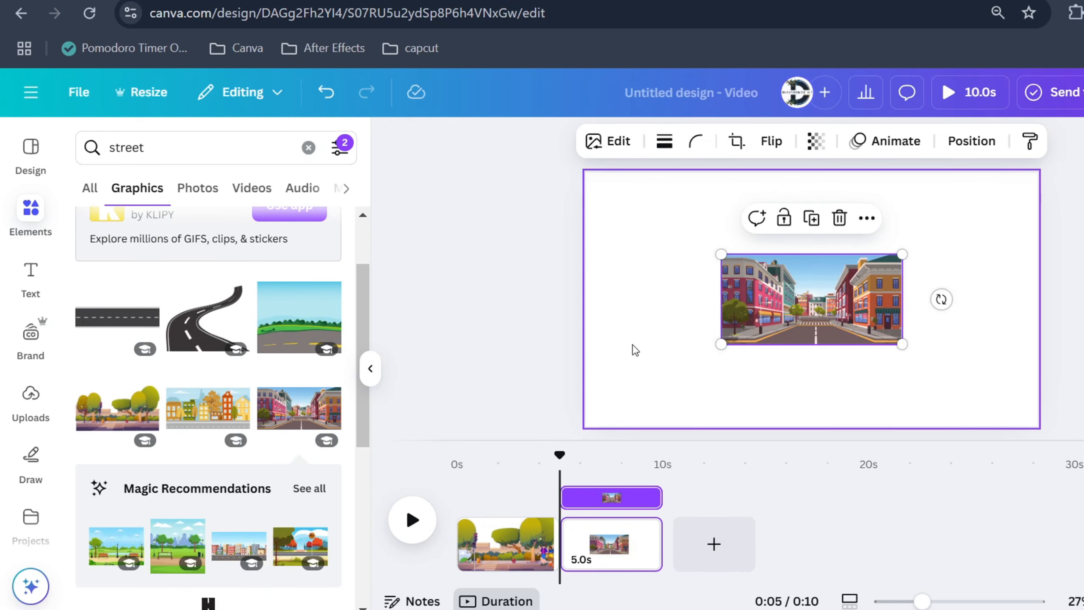
left_click_drag(781, 304, 631, 202)
left_click_drag(753, 242, 1081, 414)
scroll(811, 299, "down", 5)
left_click_drag(780, 307, 781, 277)
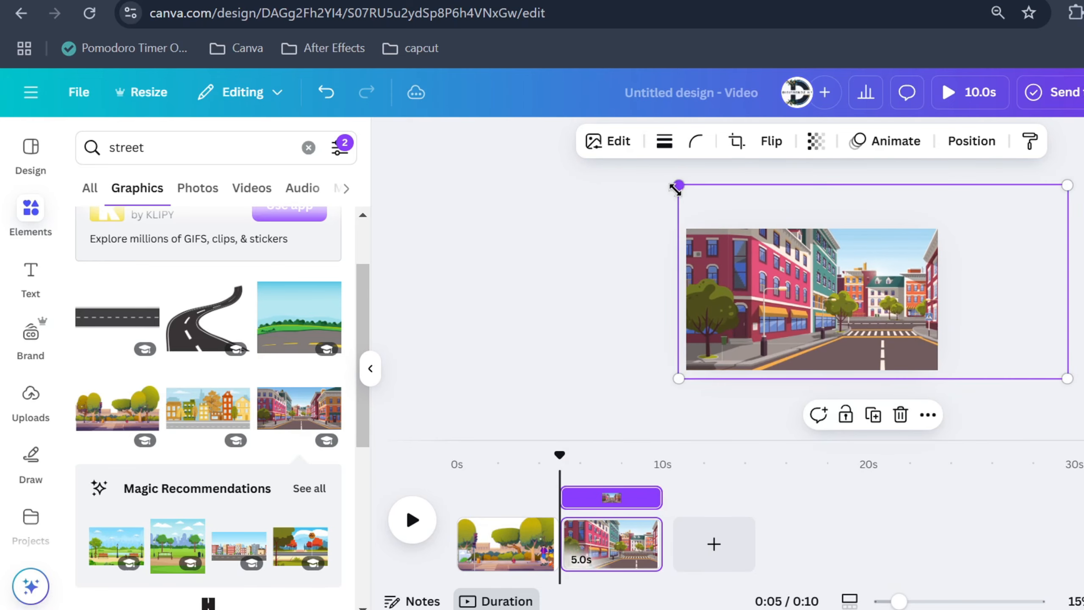
left_click_drag(676, 189, 609, 155)
left_click_drag(728, 253, 802, 254)
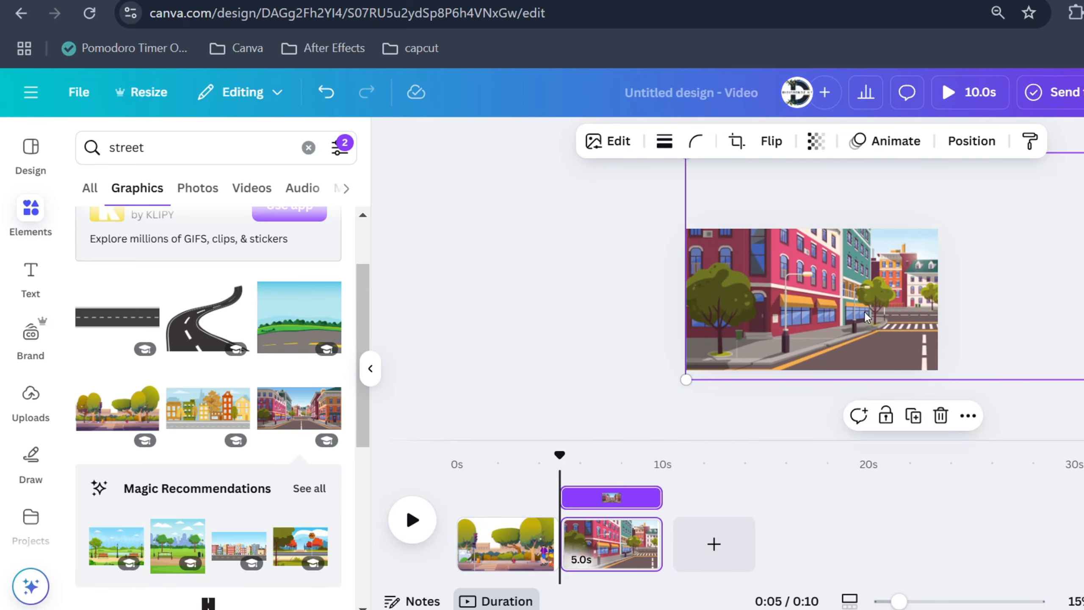
scroll(806, 275, "down", 3)
left_click_drag(723, 194, 679, 170)
left_click_drag(793, 271, 837, 265)
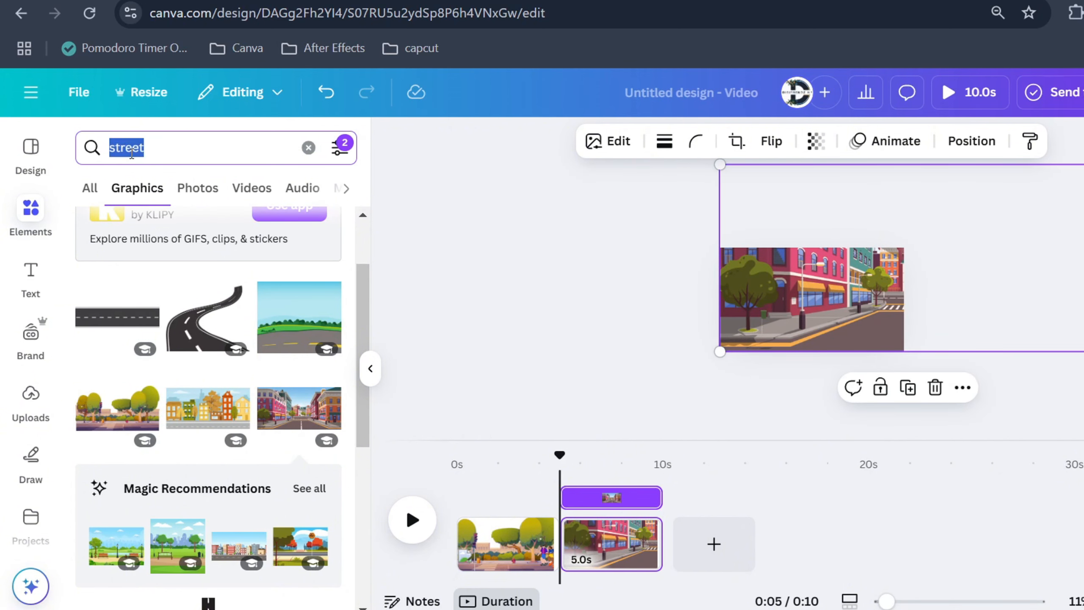
Search for animated walking graphics and add the woman carrying shopping bags onto the city street
type("walking")
key("Return")
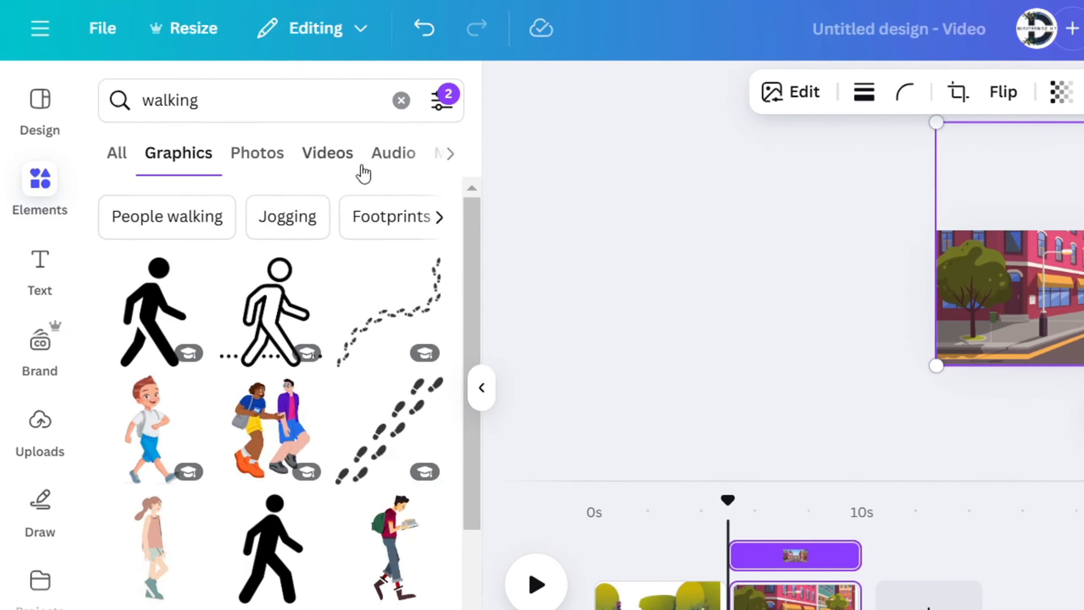
left_click(440, 102)
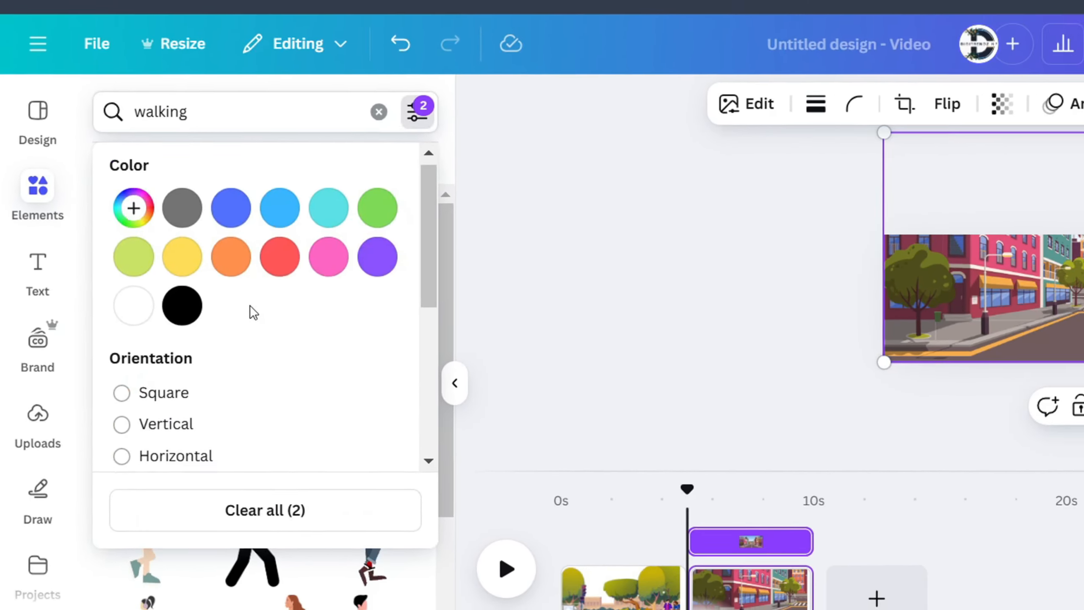
scroll(268, 312, "down", 5)
scroll(223, 305, "down", 1)
left_click(200, 252)
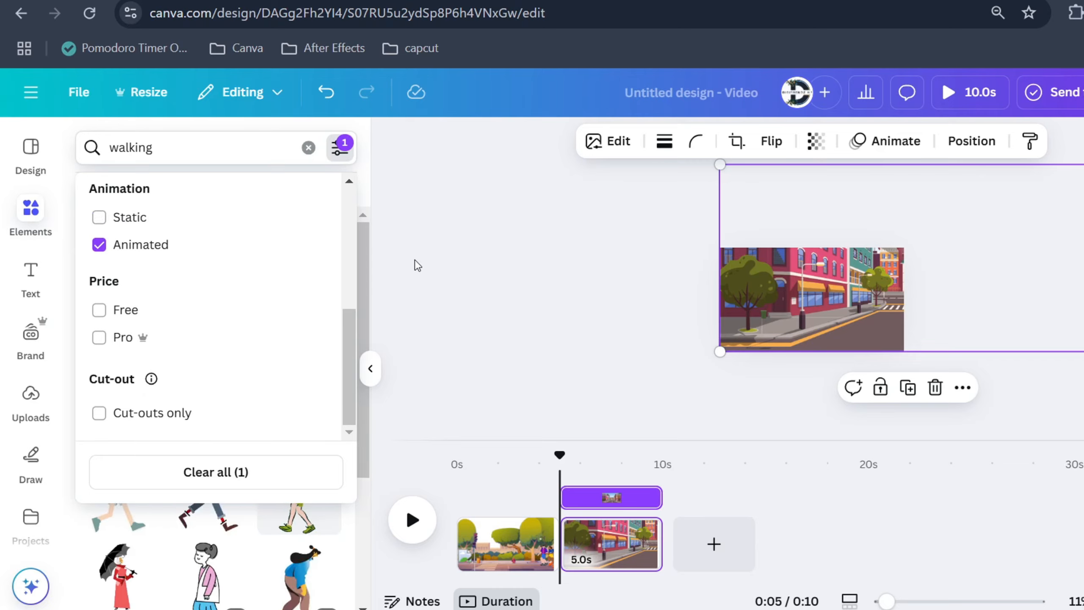
left_click(455, 258)
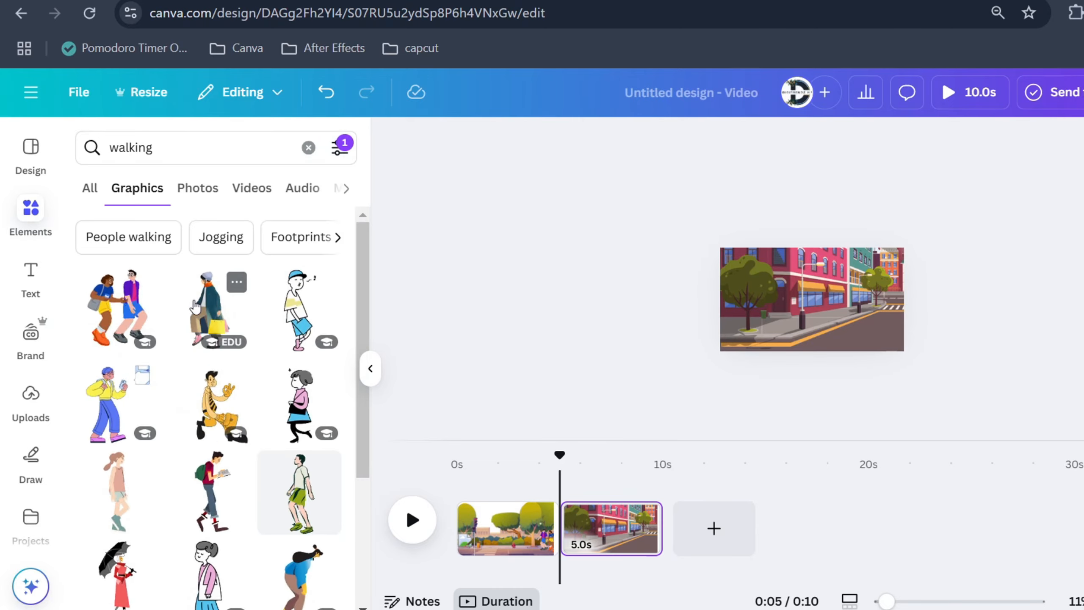
left_click(209, 310)
left_click_drag(856, 258, 833, 278)
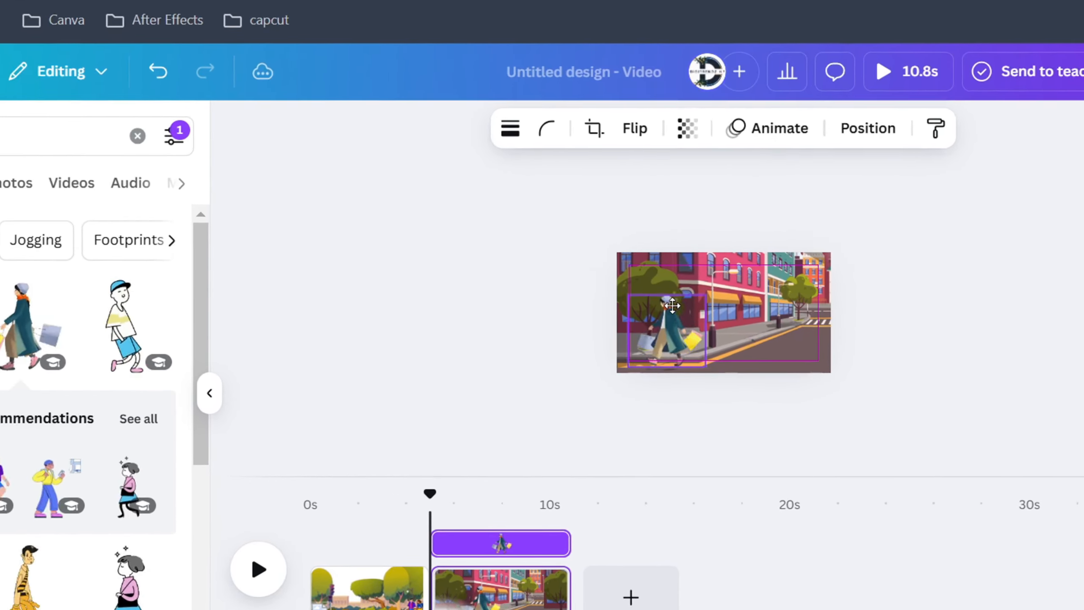
Flip the woman with shopping bags horizontally and reposition her on the sidewalk at the left of the street
left_click(527, 115)
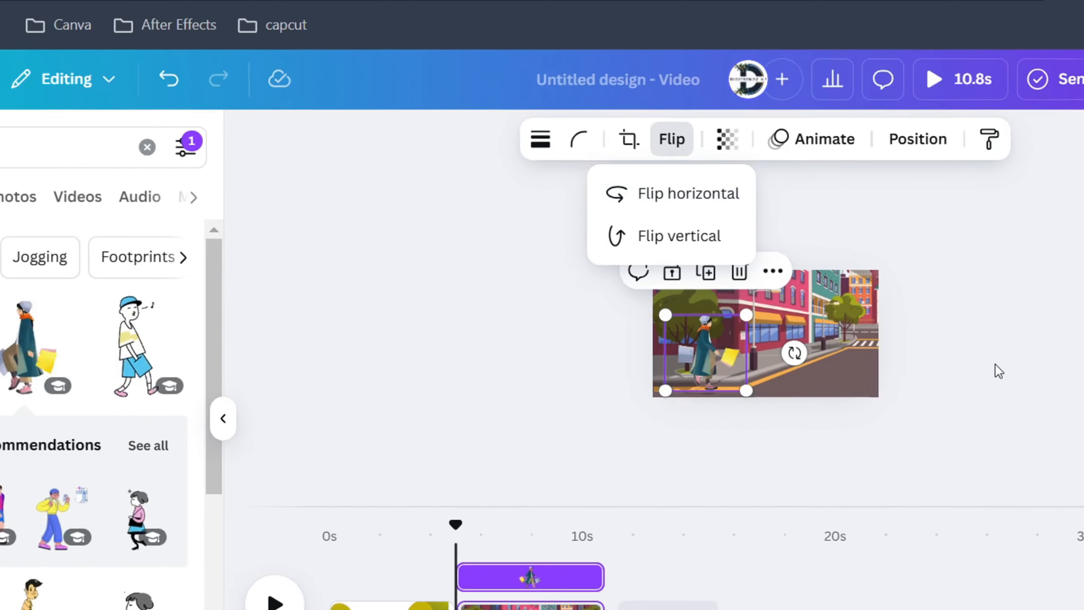
left_click(687, 193)
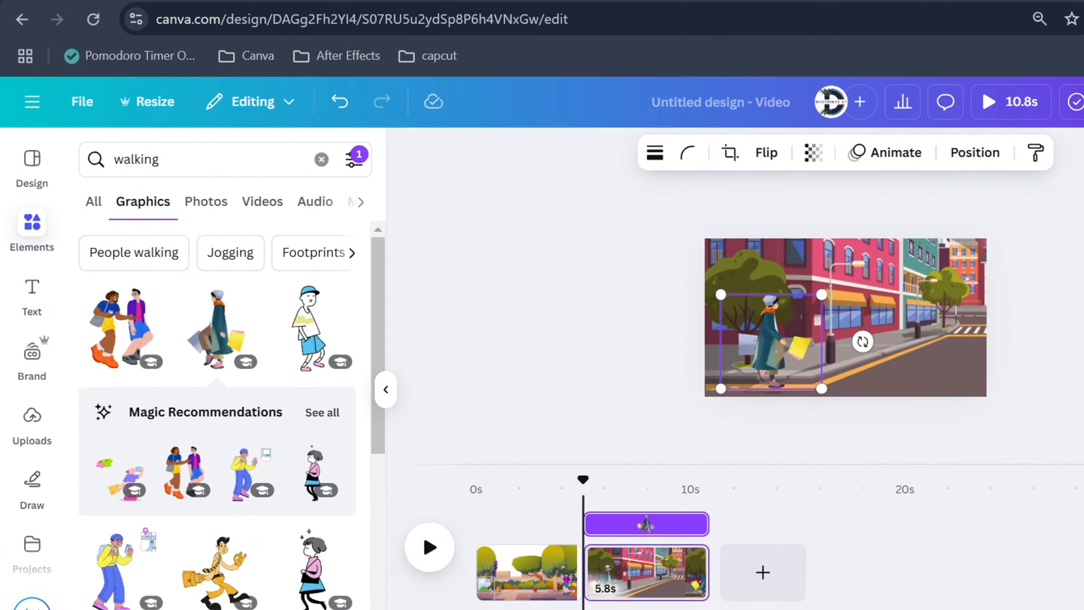
left_click_drag(794, 279, 775, 295)
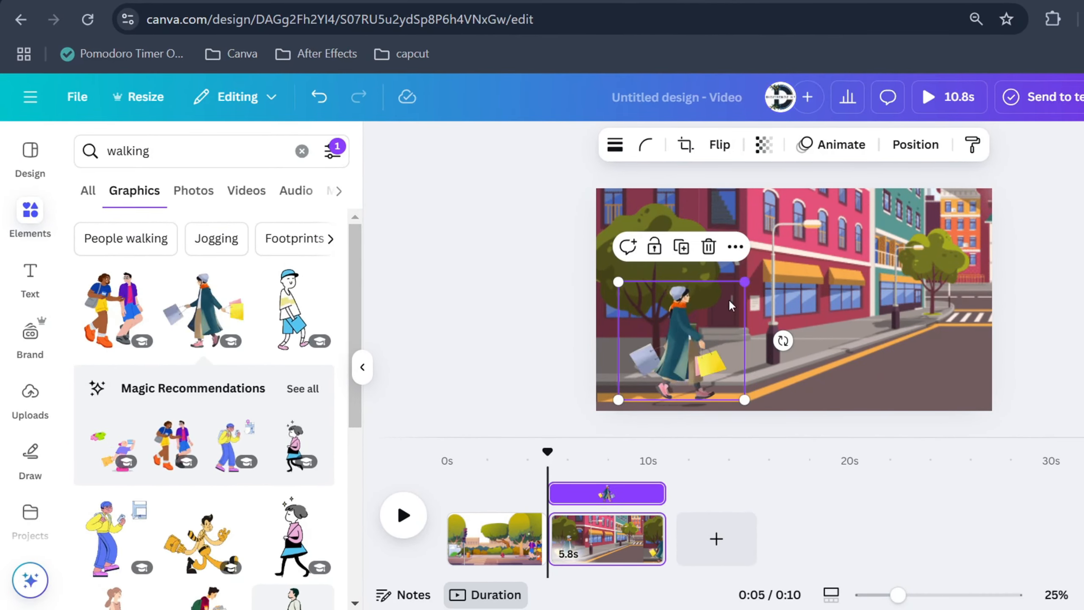
left_click_drag(710, 353, 676, 353)
left_click(775, 272)
left_click(660, 335)
left_click(781, 264)
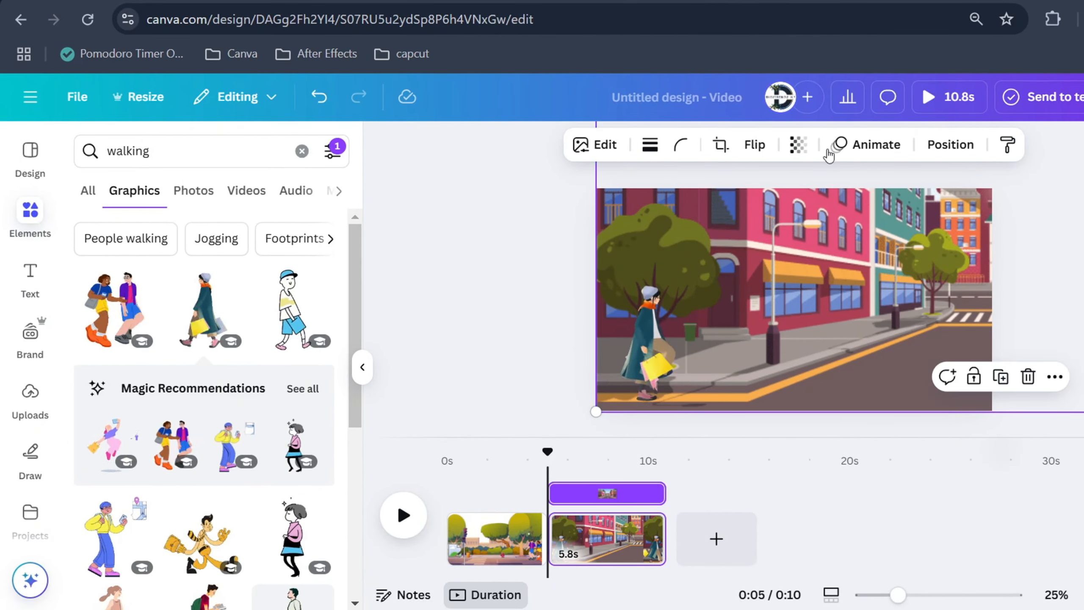
Create a custom animation path moving the woman left along the sidewalk, with Steady movement style
left_click(855, 145)
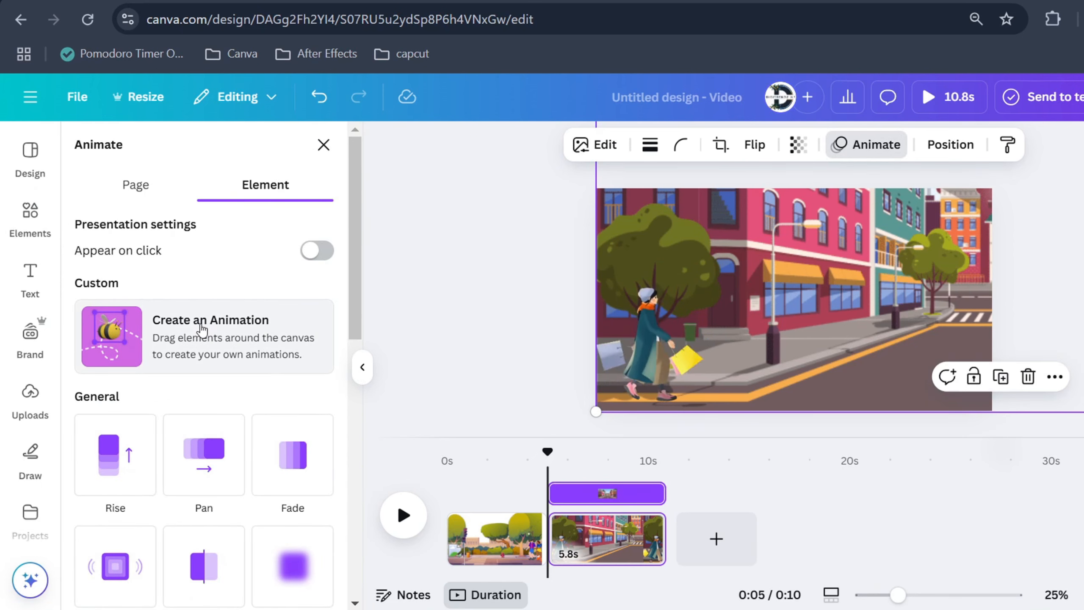
left_click(187, 338)
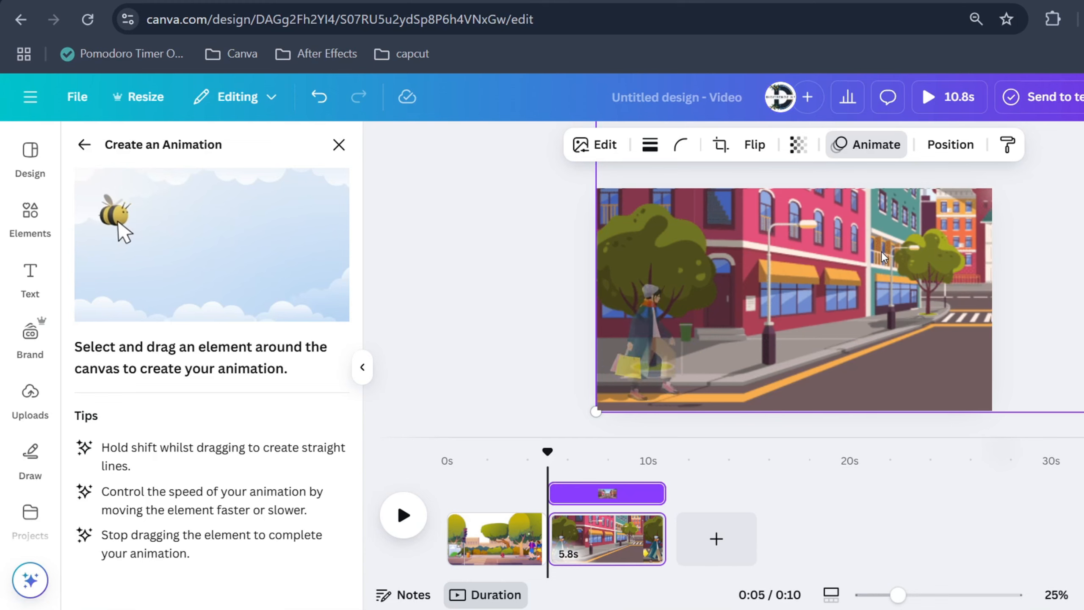
left_click_drag(821, 252, 706, 252)
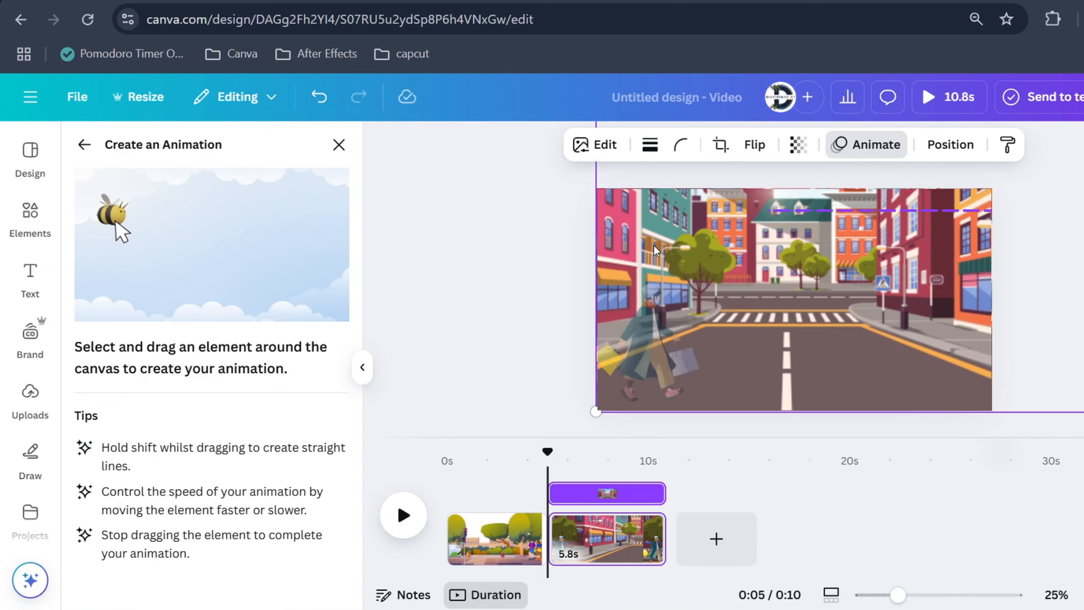
left_click_drag(615, 249, 487, 249)
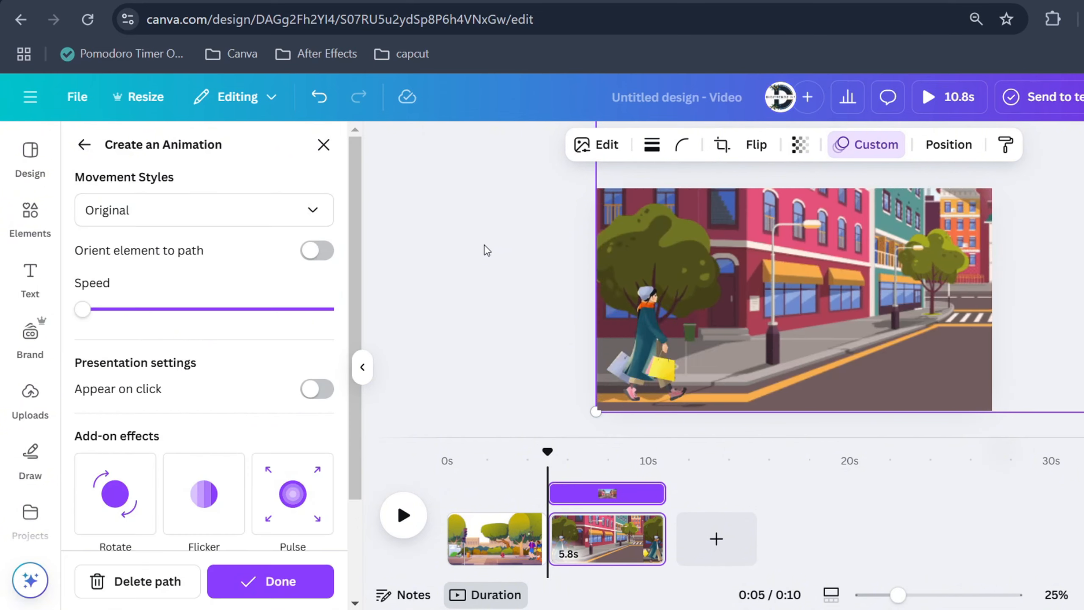
left_click(314, 216)
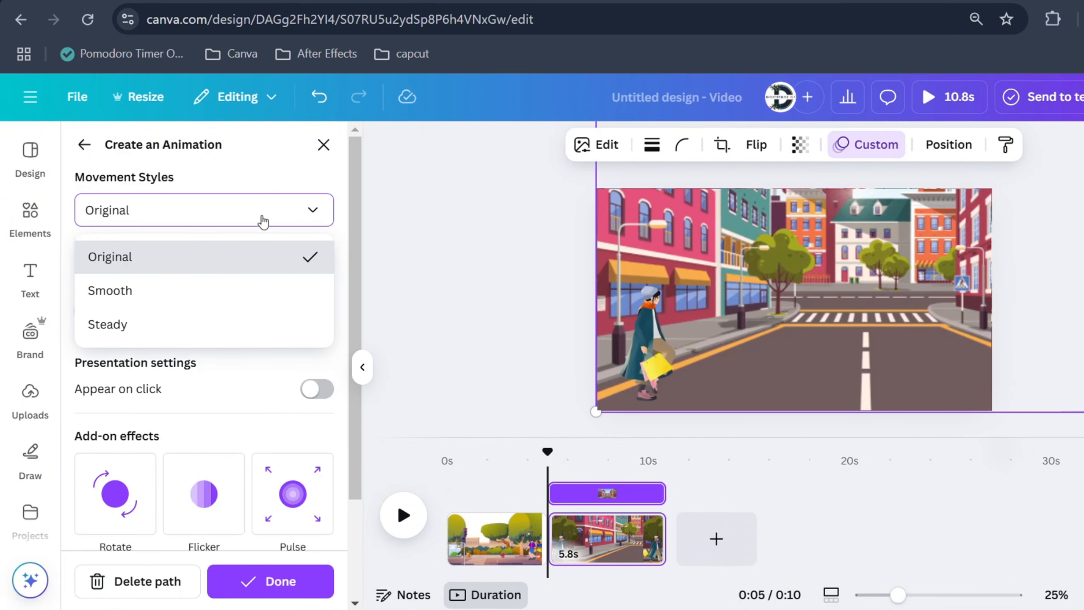
left_click(135, 322)
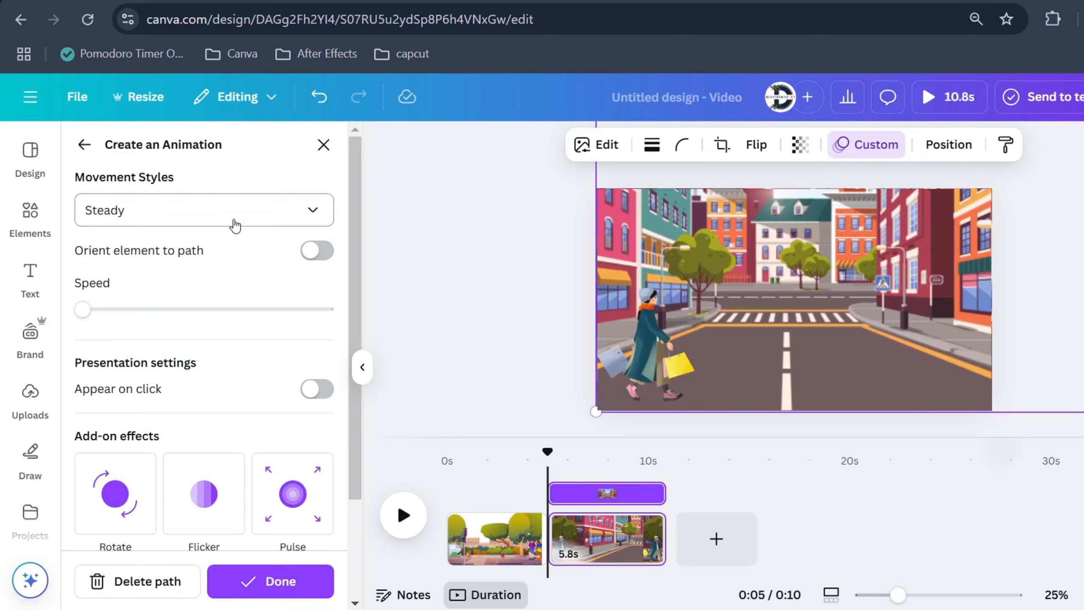
left_click(235, 217)
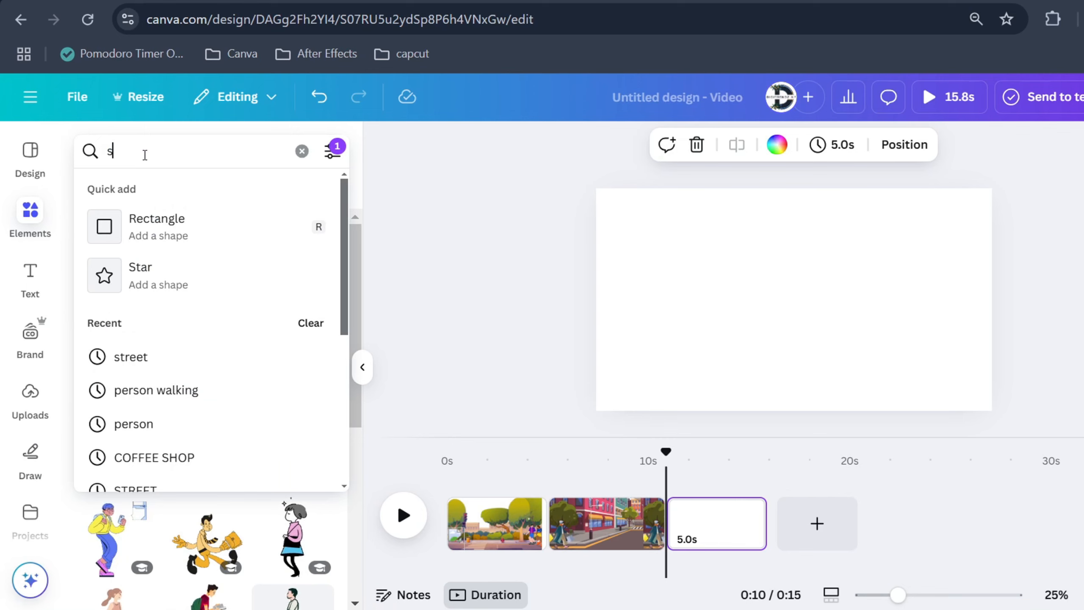
Search graphics for "street", add the autumn town street illustration to the new third page and resize it over the page
type("street")
key("Return")
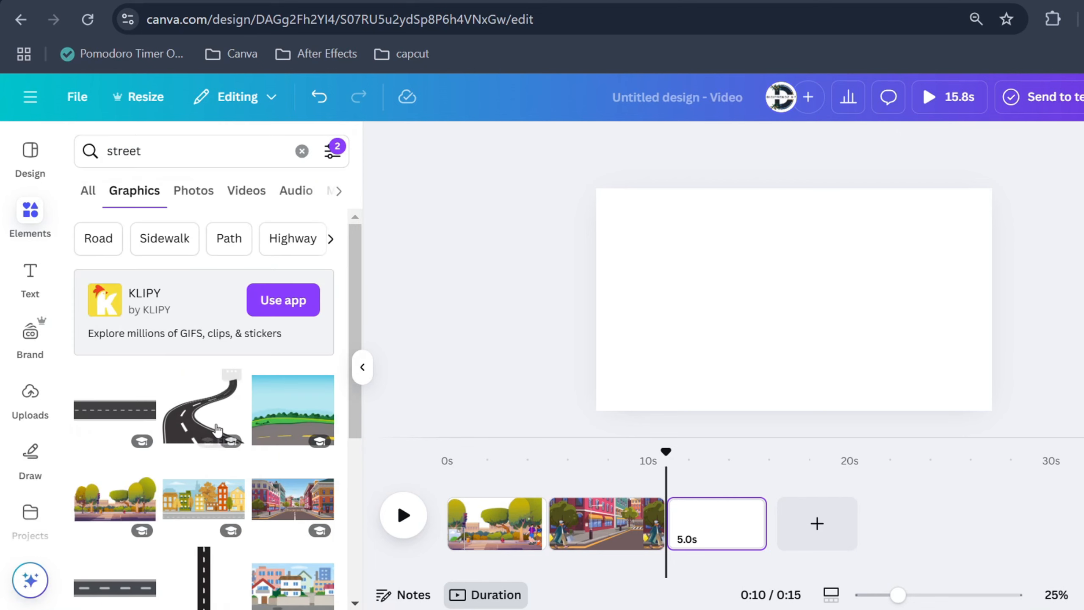
scroll(190, 473, "down", 2)
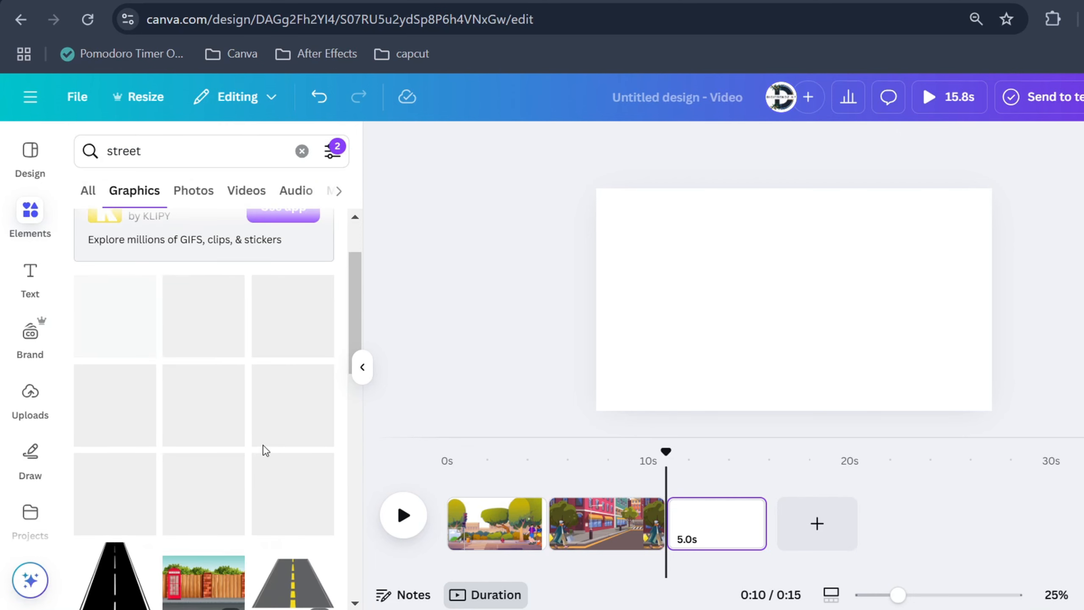
left_click(194, 412)
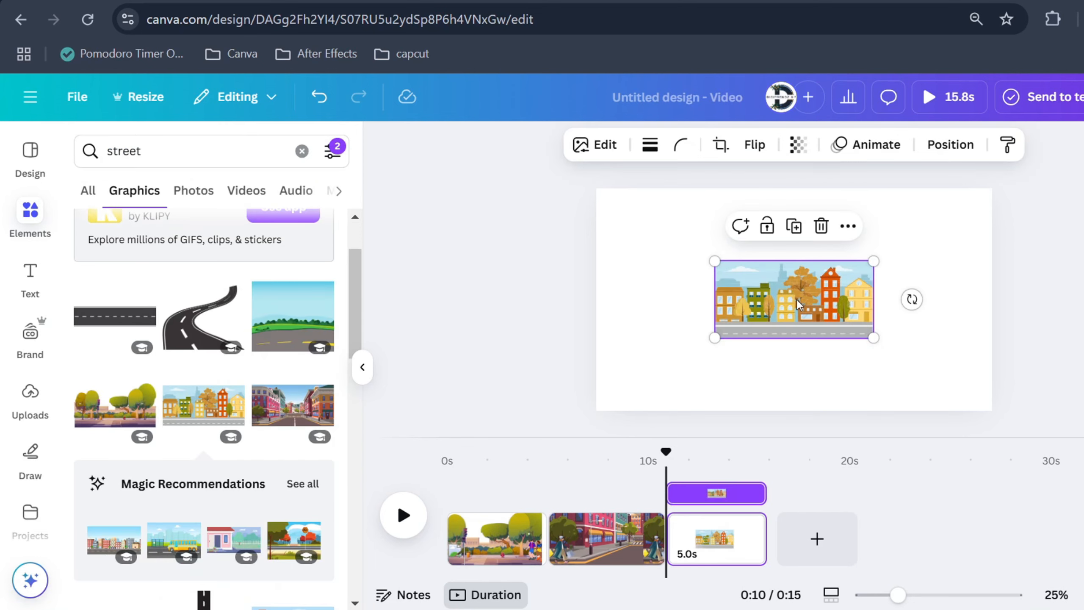
left_click_drag(793, 298, 676, 227)
left_click_drag(757, 265, 1041, 455)
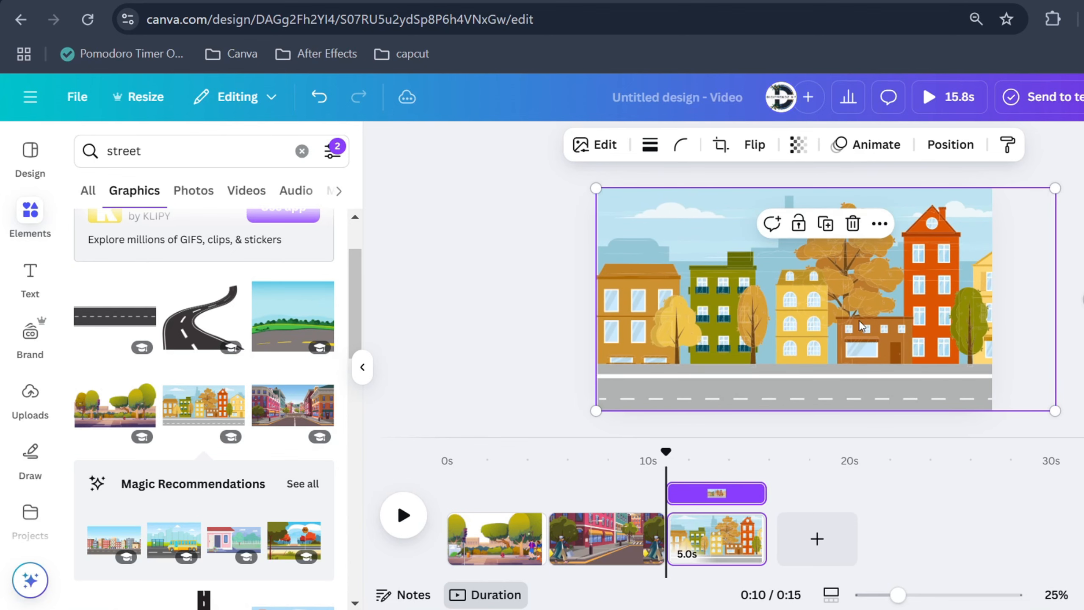
Search graphics for "car" and filter the results to animated graphics only
triple_click(169, 154)
type("car")
key("Return")
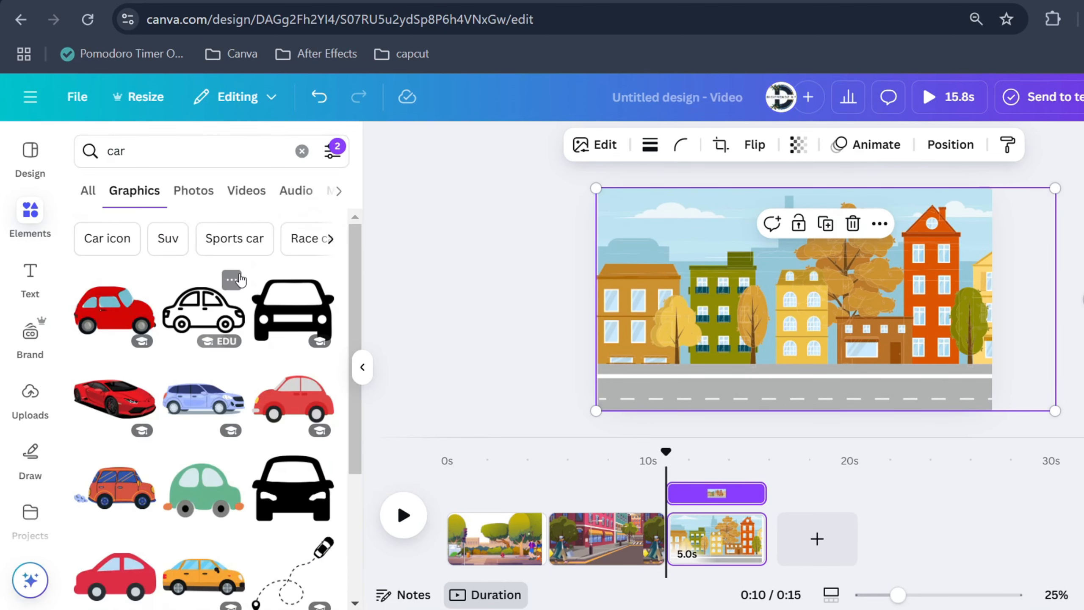
left_click(329, 153)
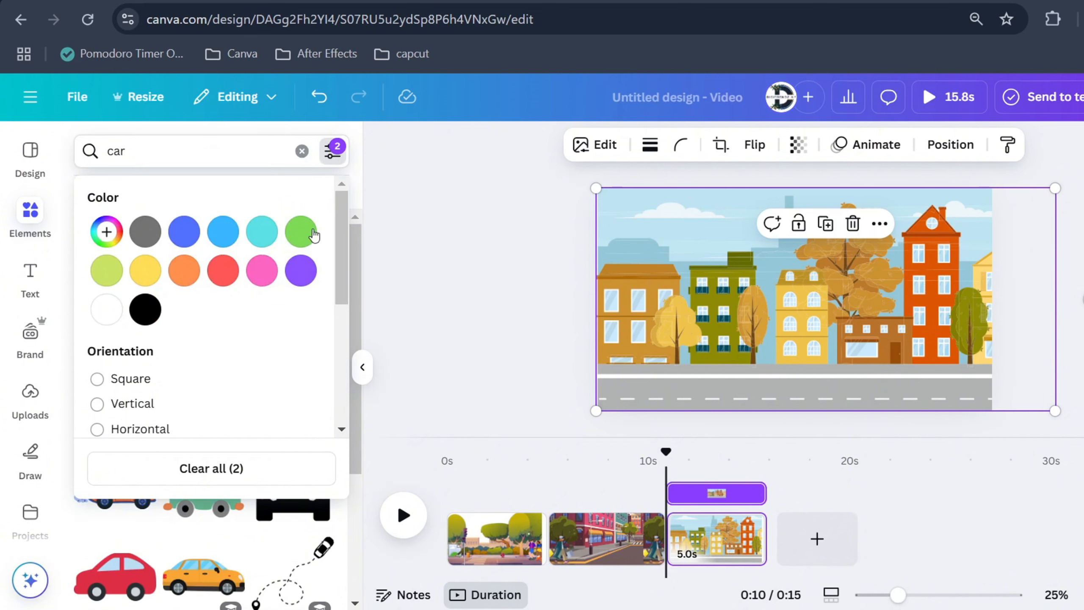
scroll(170, 362, "down", 2)
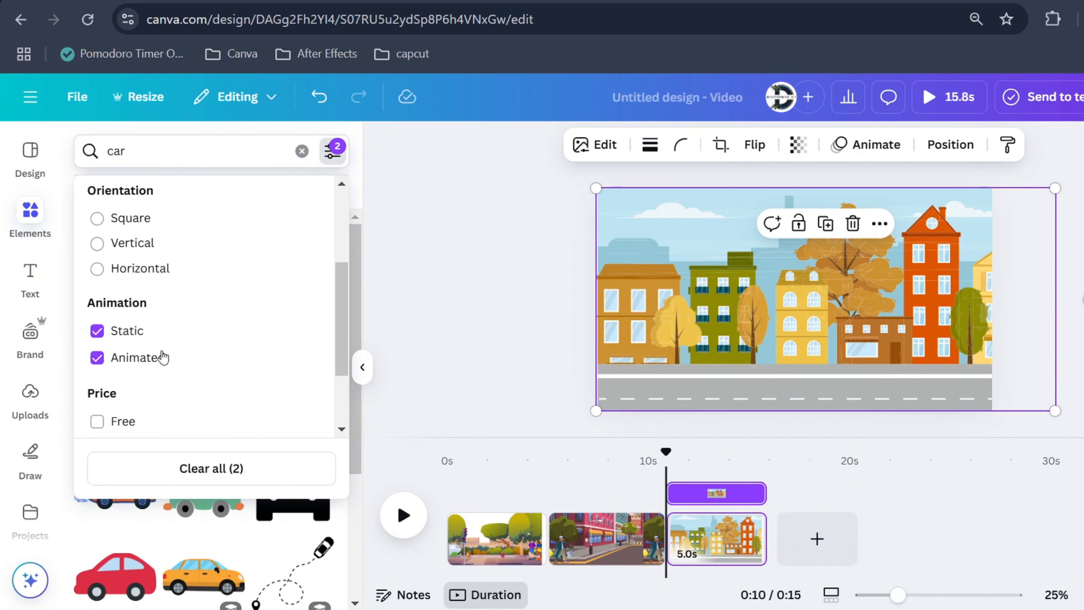
left_click(113, 304)
left_click(418, 307)
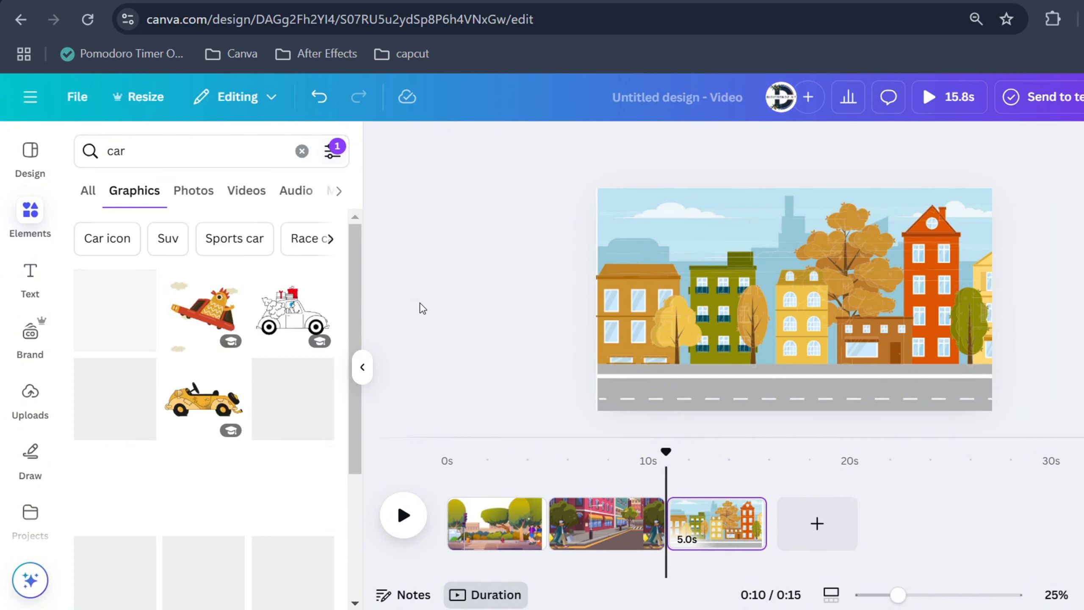
Add the animated yellow SUV, shrink it, flip it horizontally and place it at the left of the road
scroll(170, 384, "down", 4)
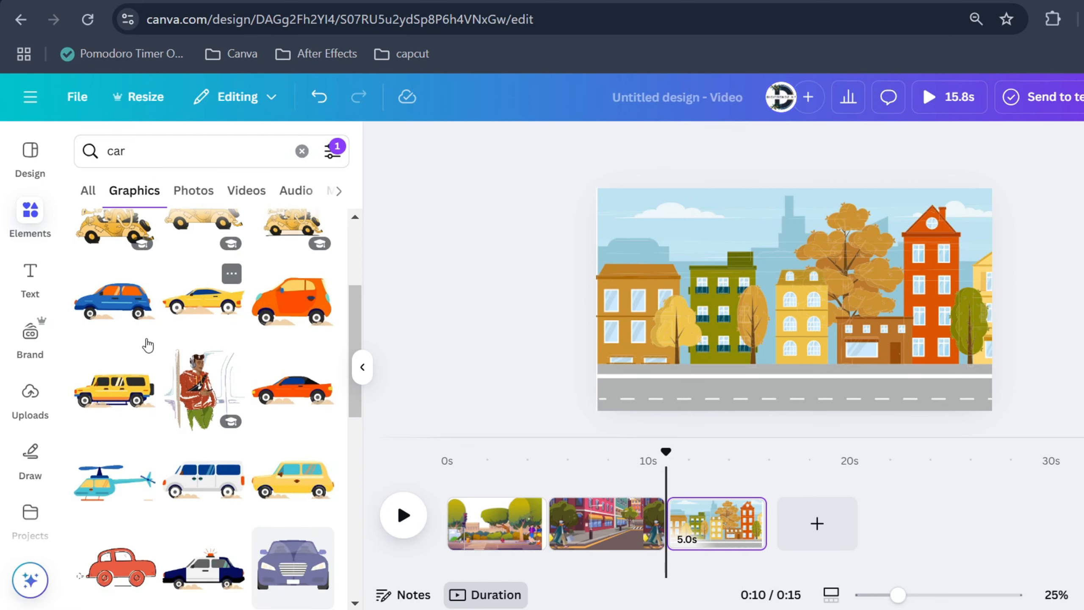
left_click(110, 389)
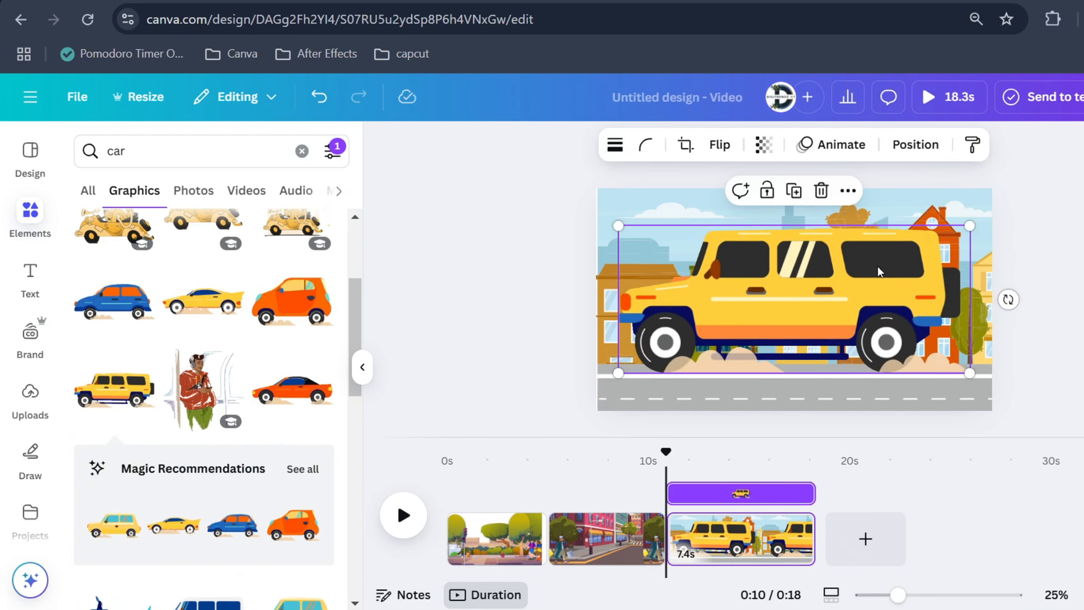
left_click_drag(970, 225, 819, 289)
left_click_drag(751, 329, 735, 343)
left_click(719, 144)
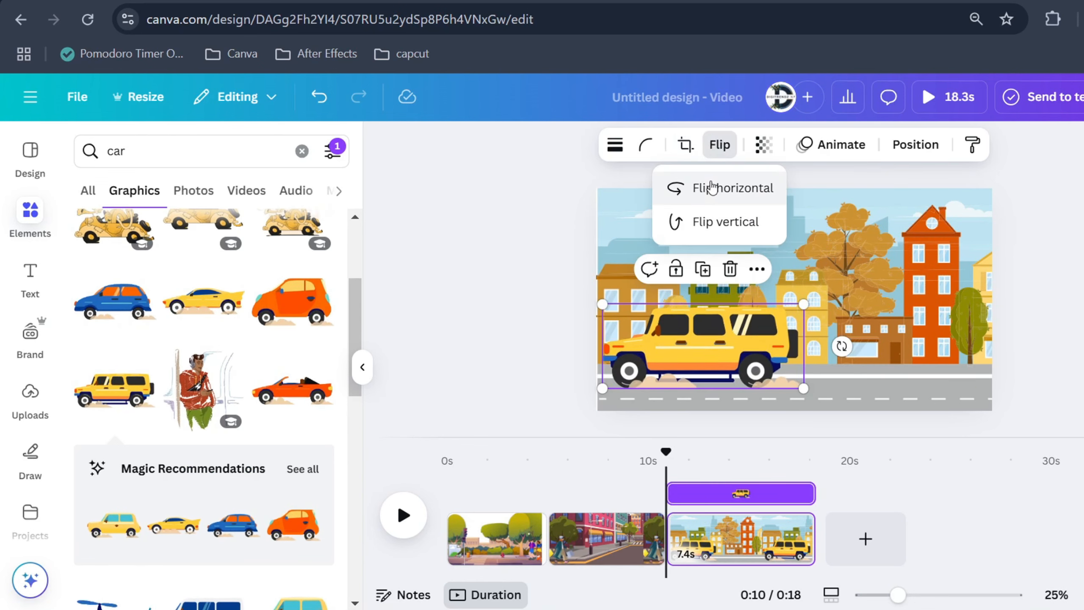
left_click(710, 188)
left_click_drag(803, 303, 718, 339)
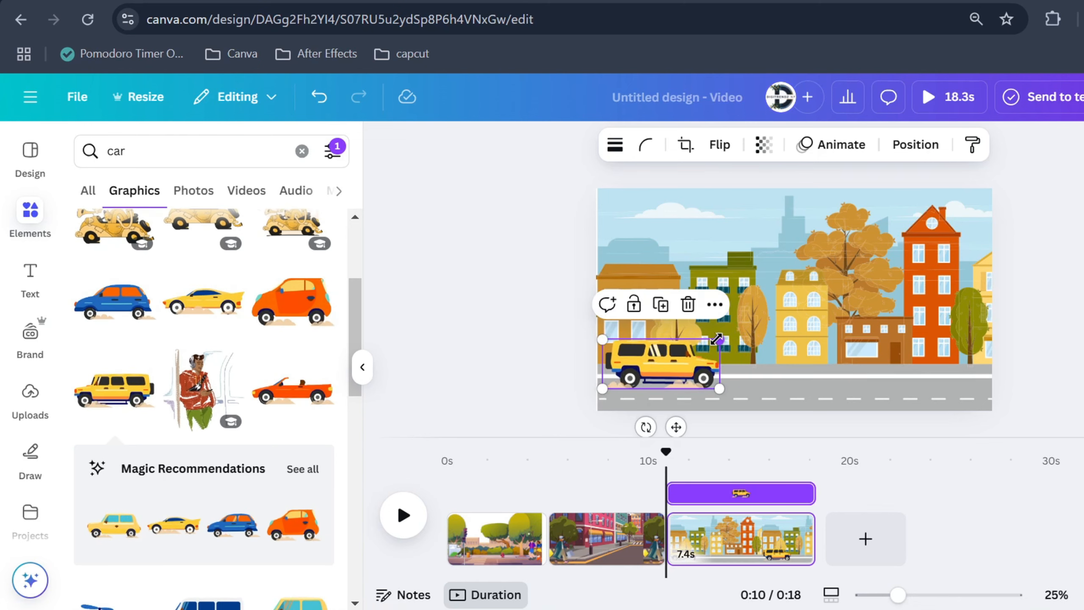
Duplicate the third page
right_click(739, 546)
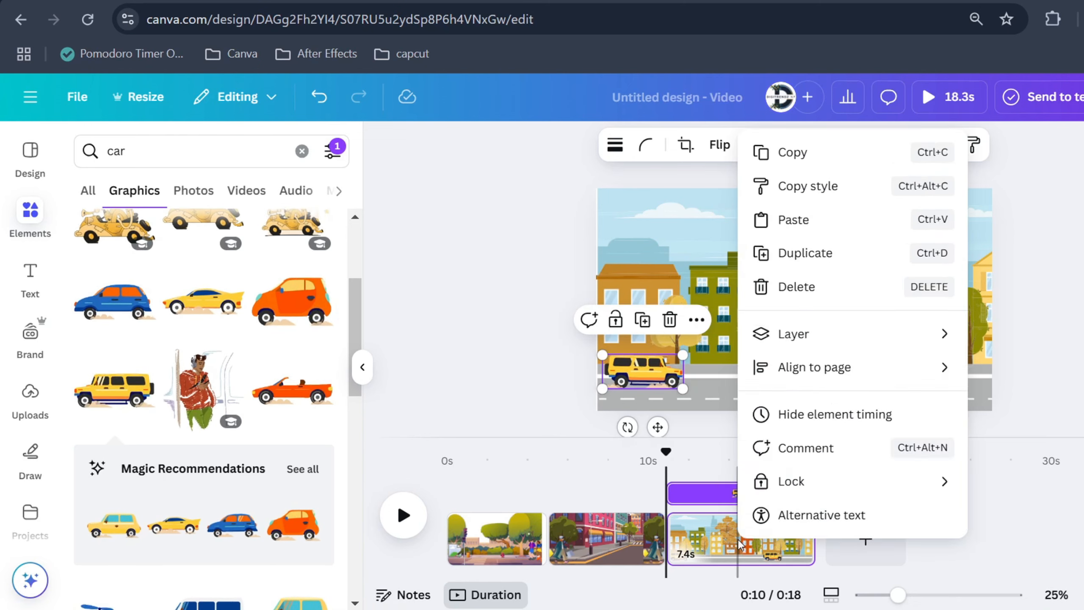
right_click(739, 545)
left_click(827, 277)
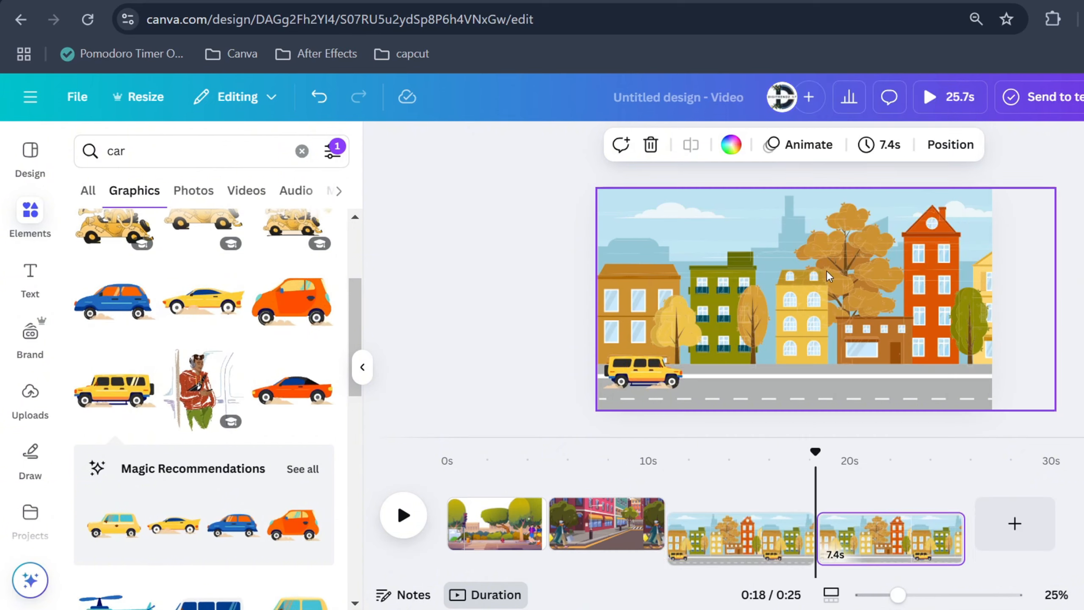
Enlarge and shift the street background on the fourth page to zoom in on the buildings and car
left_click_drag(894, 598, 864, 597)
left_click(896, 261)
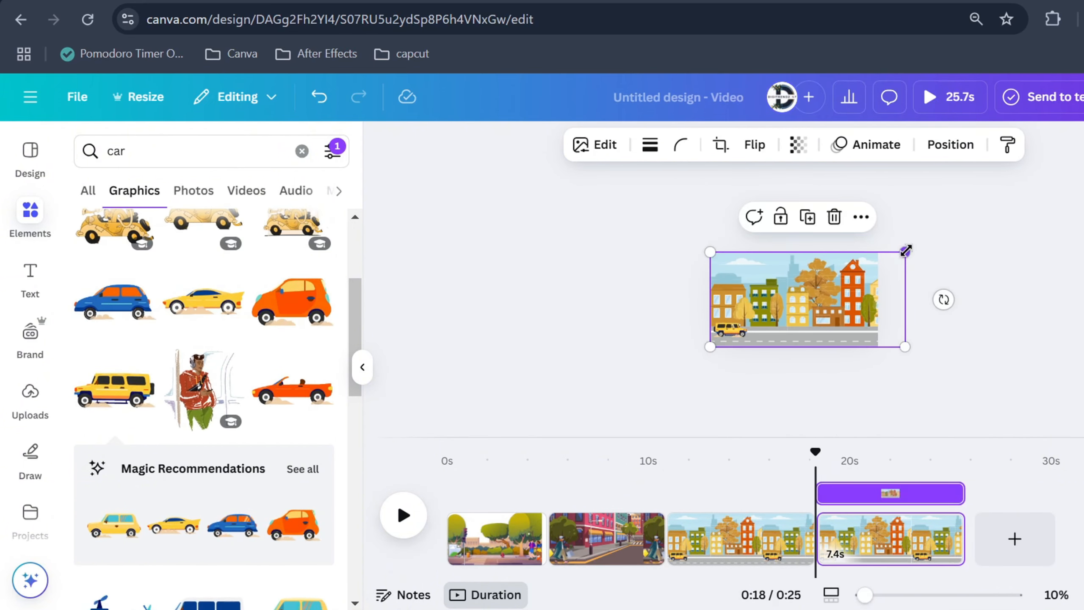
left_click_drag(906, 250, 978, 179)
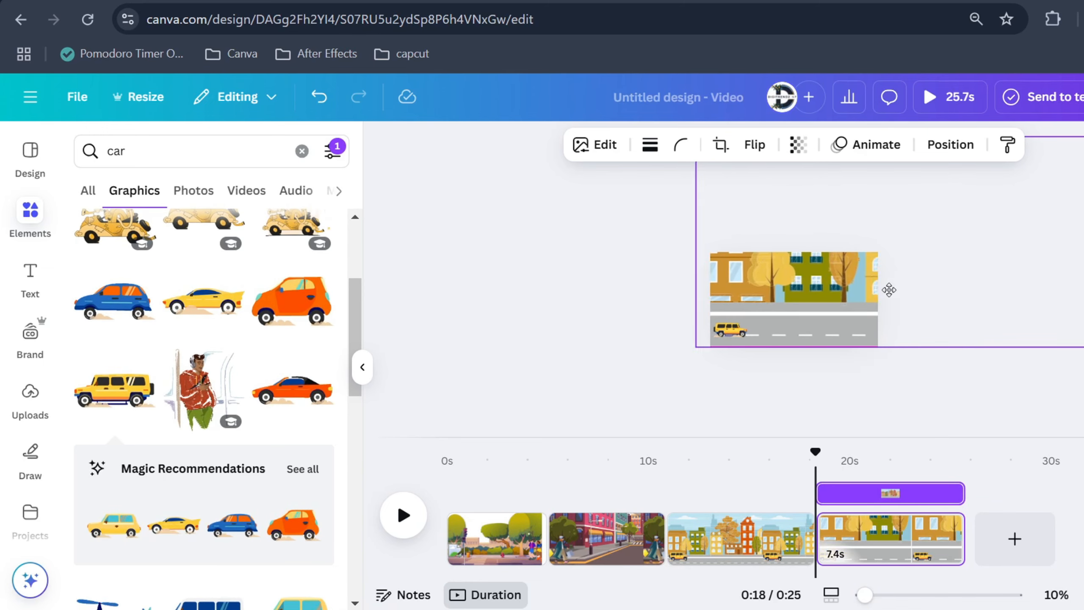
left_click_drag(889, 290, 715, 315)
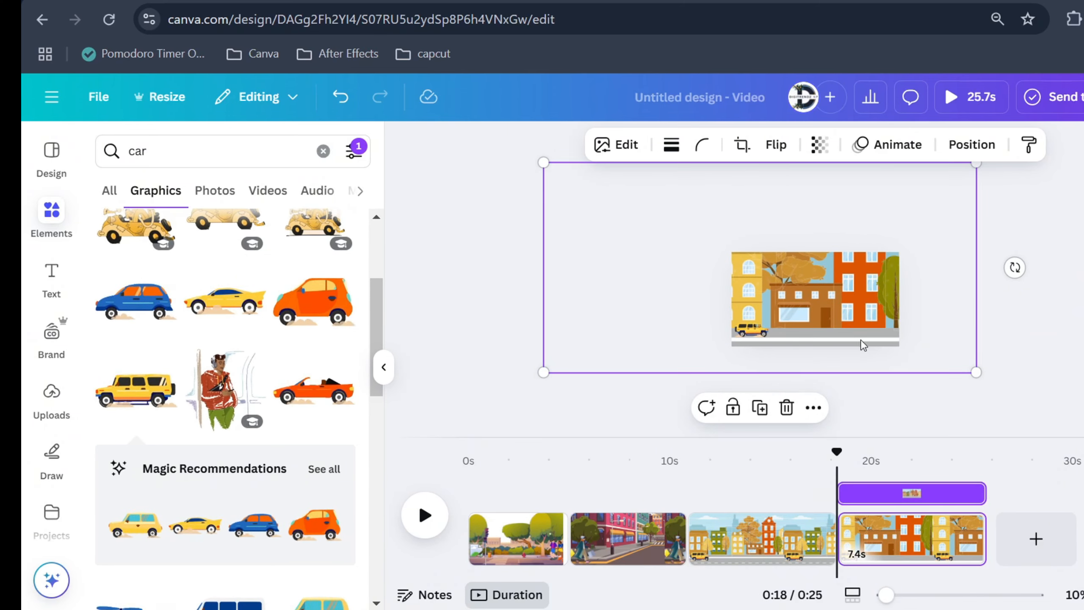
left_click_drag(886, 594, 913, 594)
left_click(700, 362)
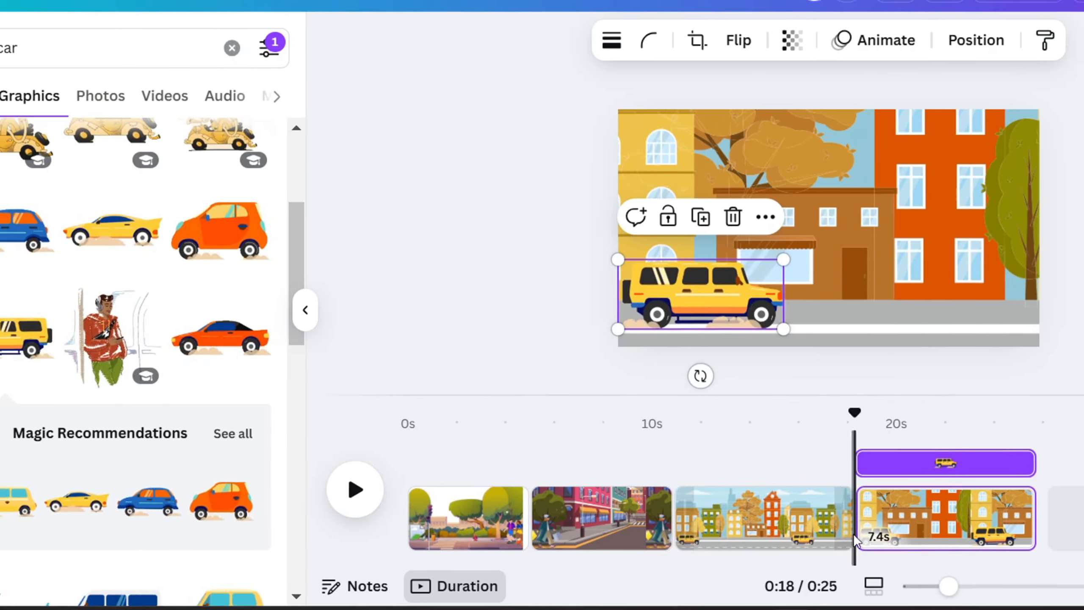
Add a Match & Move transition between the third and fourth pages with a duration of 1.5 seconds
left_click(530, 453)
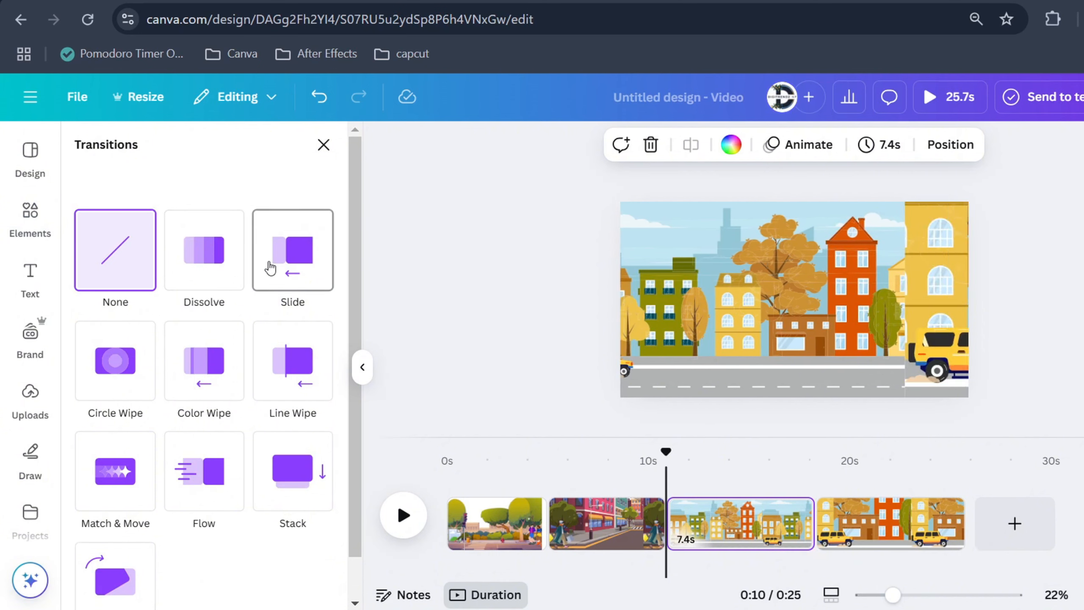
left_click(114, 492)
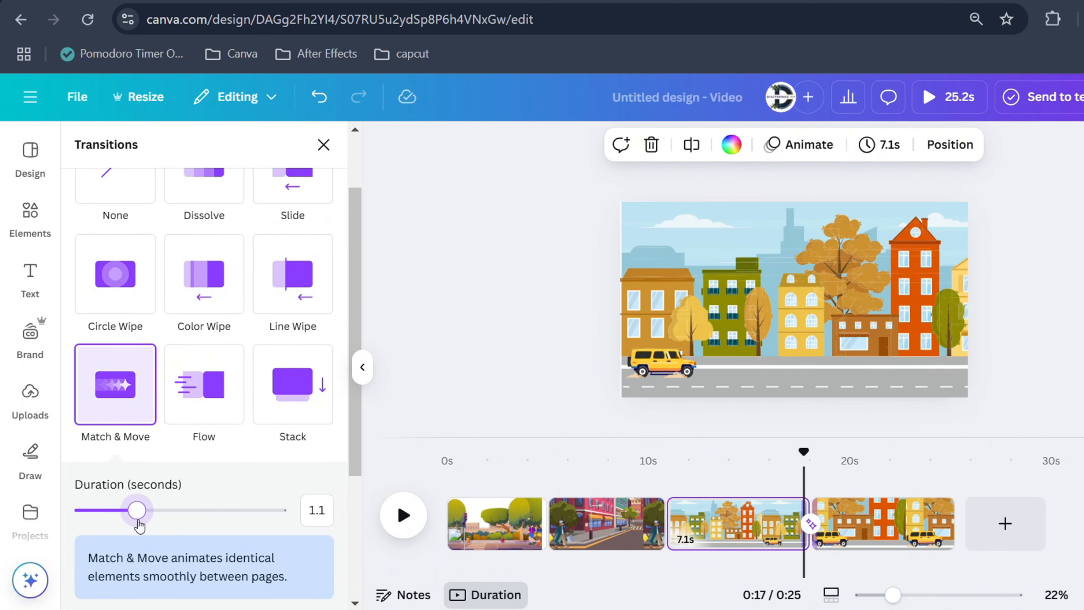
left_click_drag(805, 510, 796, 509)
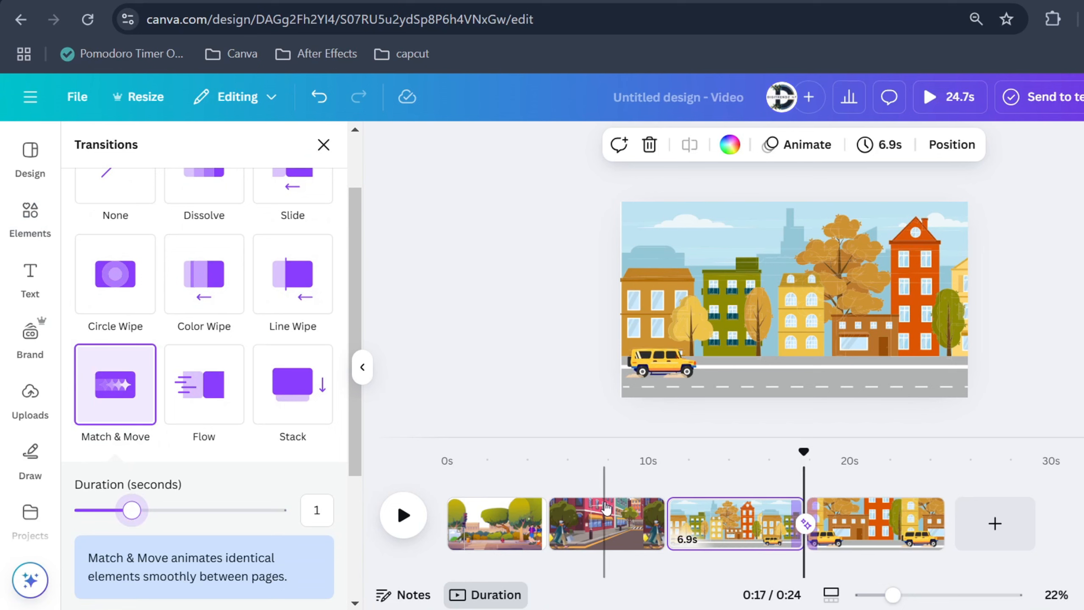
left_click_drag(149, 520, 160, 519)
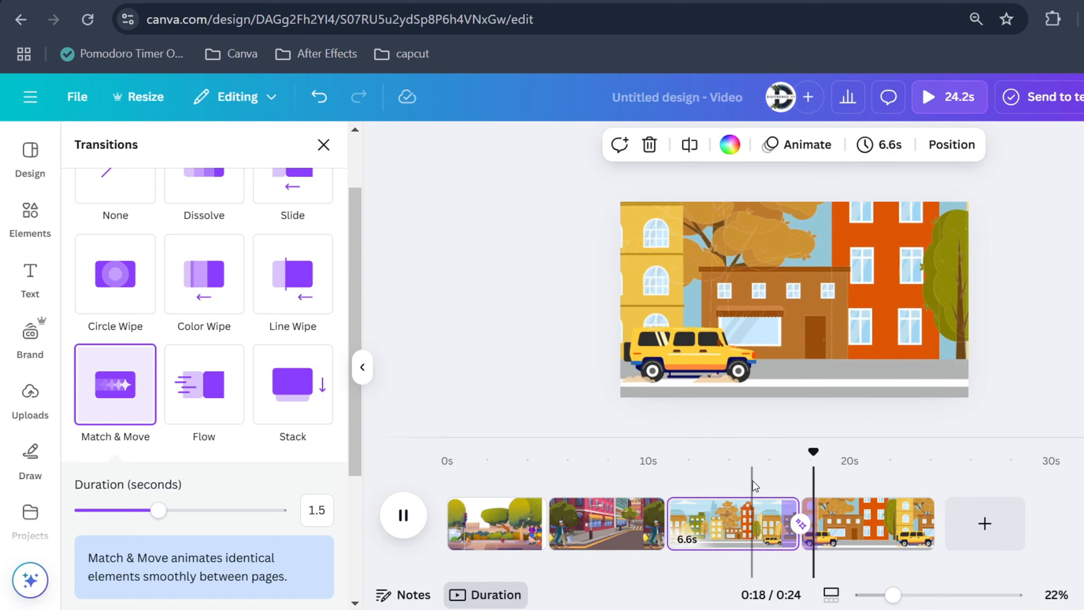
left_click(754, 487)
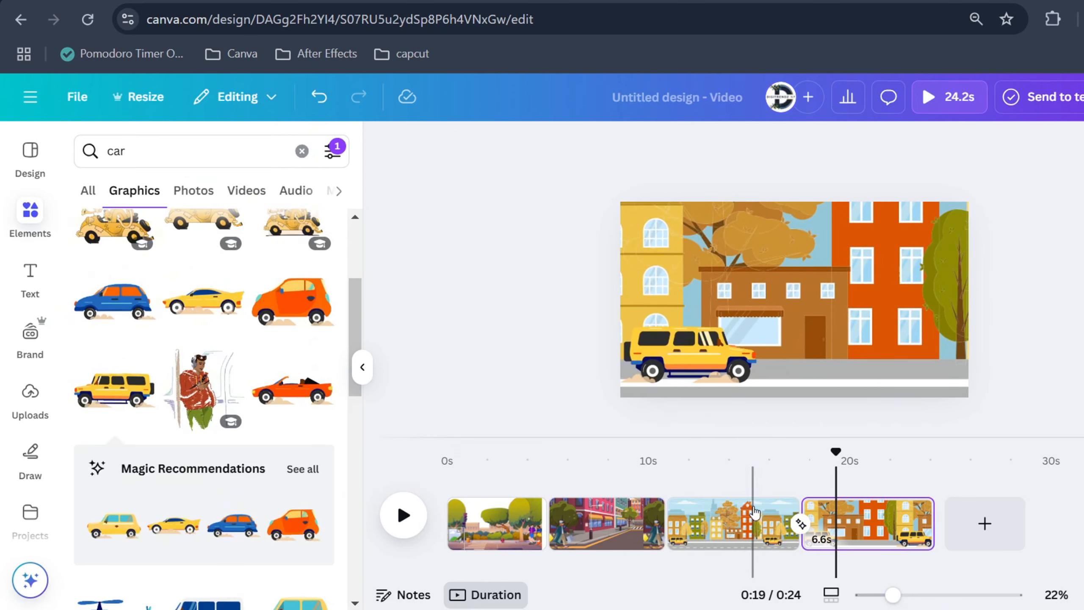
left_click(756, 530)
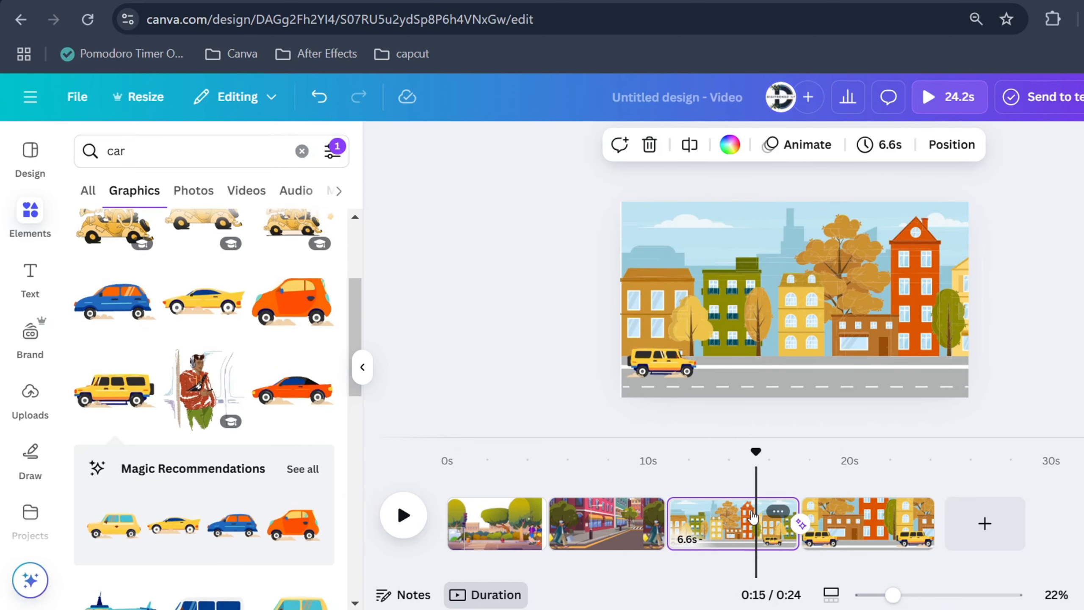
Split the third page at the 15-second mark, then split the last page near 22 seconds and delete its end segment
key("s")
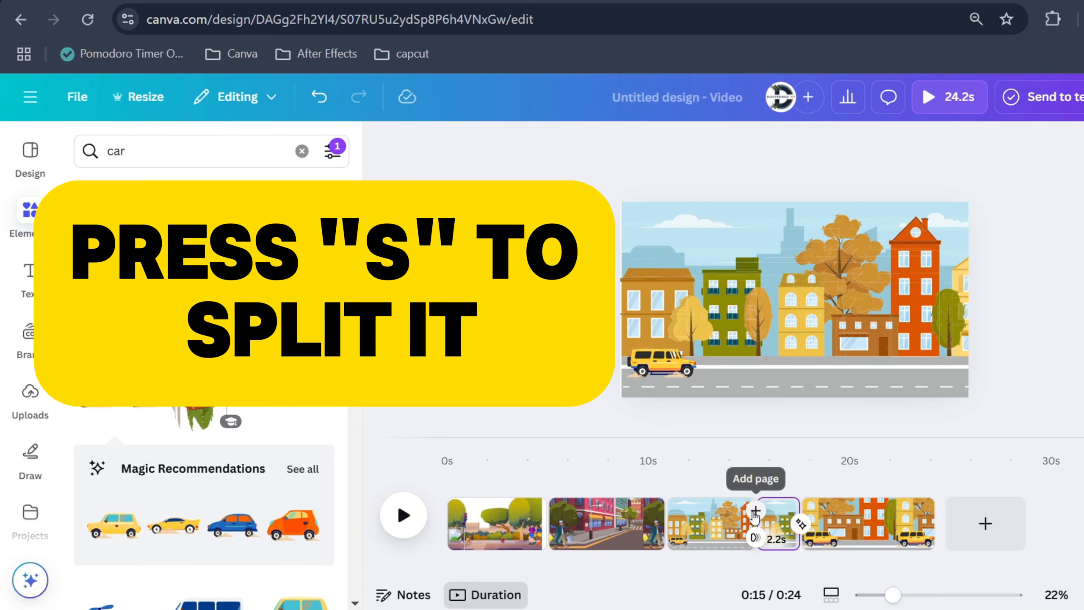
left_click(858, 528)
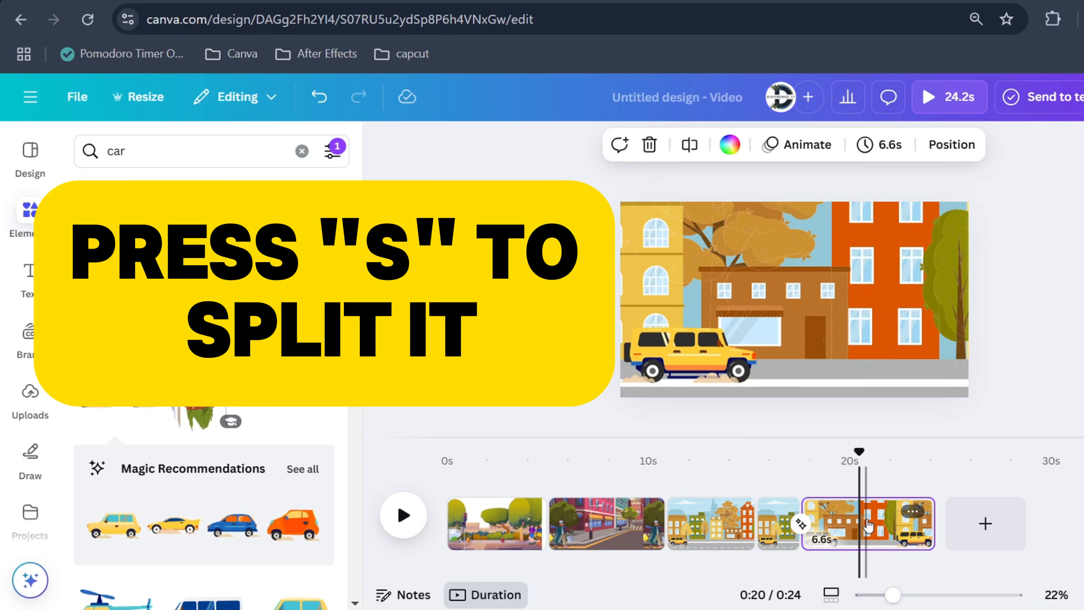
left_click(893, 527)
key("s")
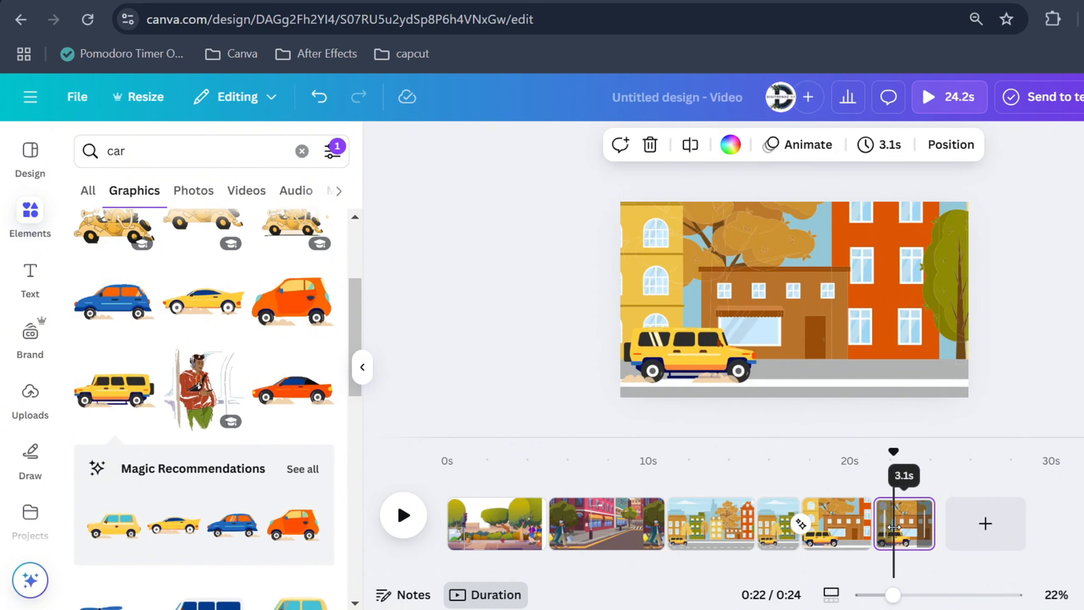
key("Delete")
Delete the first segment of the split third page and add a new blank page at the end
left_click(719, 519)
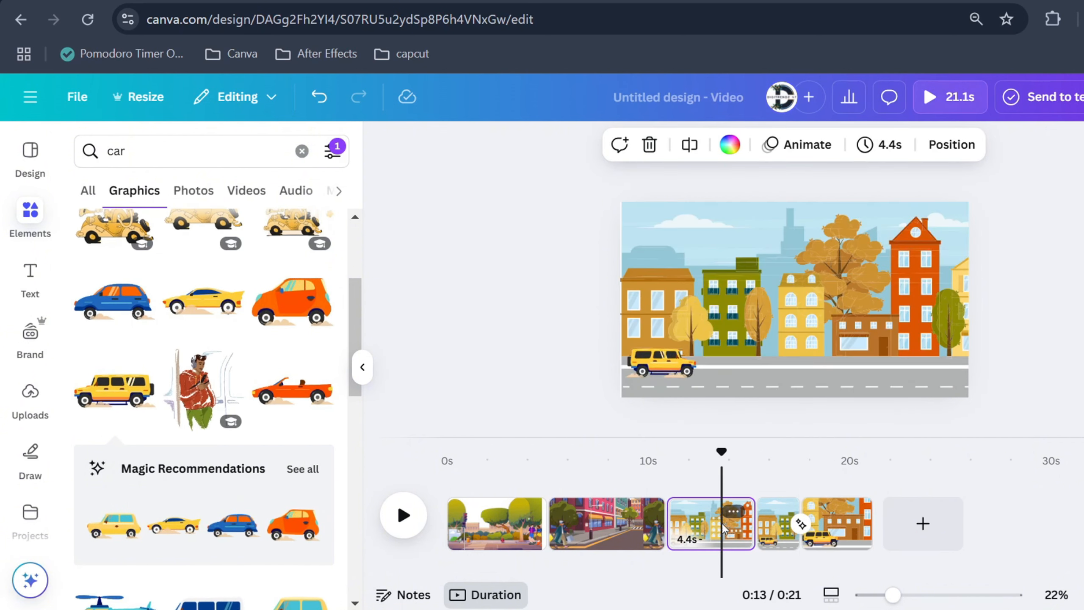
key("Delete")
left_click(675, 480)
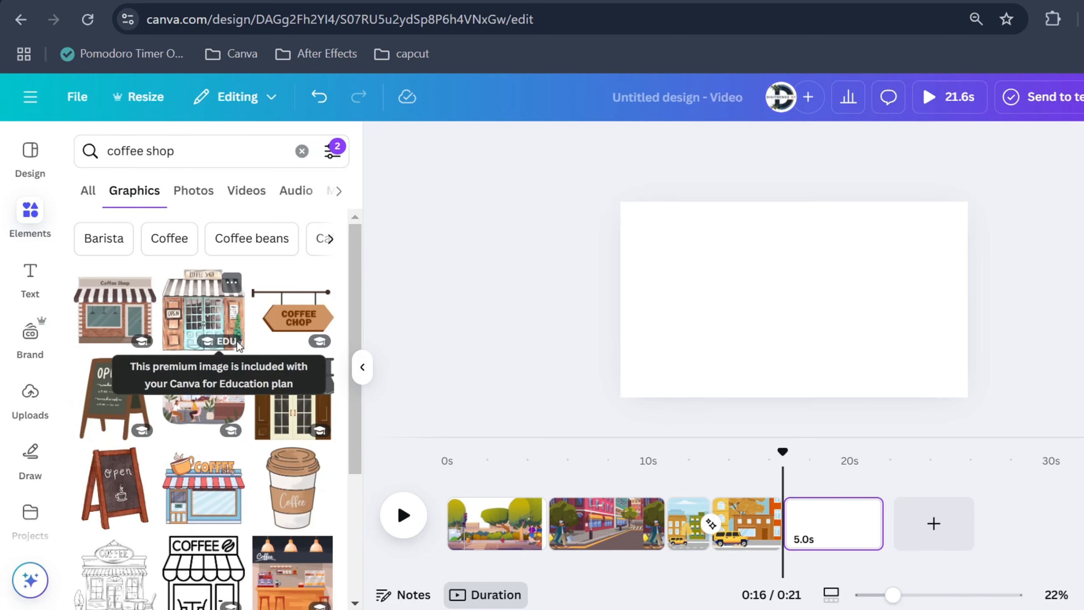
Add the coffee shop interior illustration to the new page and enlarge it to fill the whole page
scroll(241, 342, "down", 2)
scroll(244, 340, "down", 2)
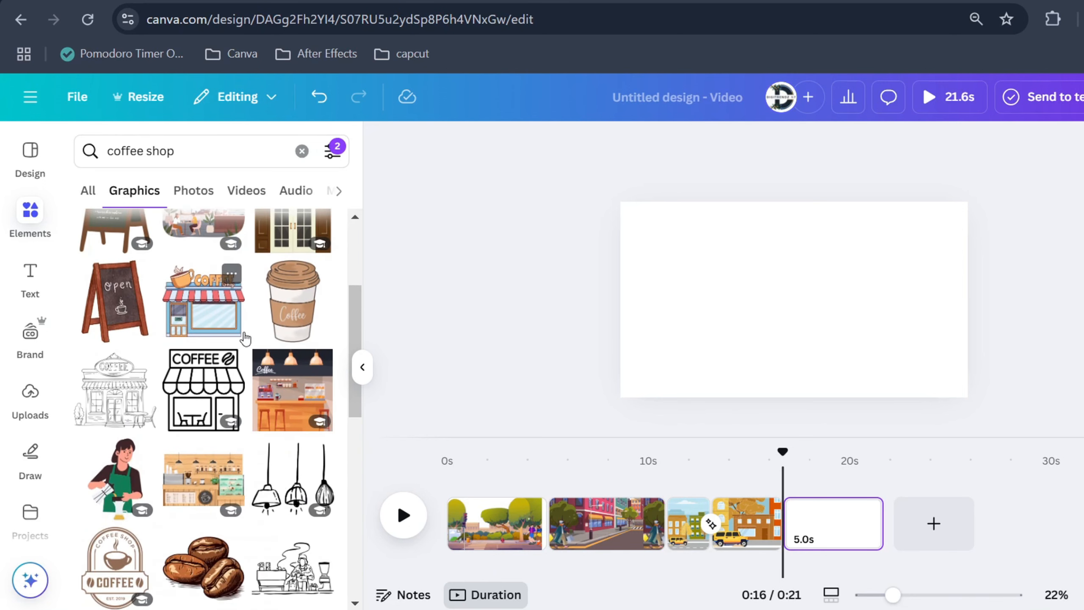
scroll(244, 338, "down", 2)
left_click(196, 379)
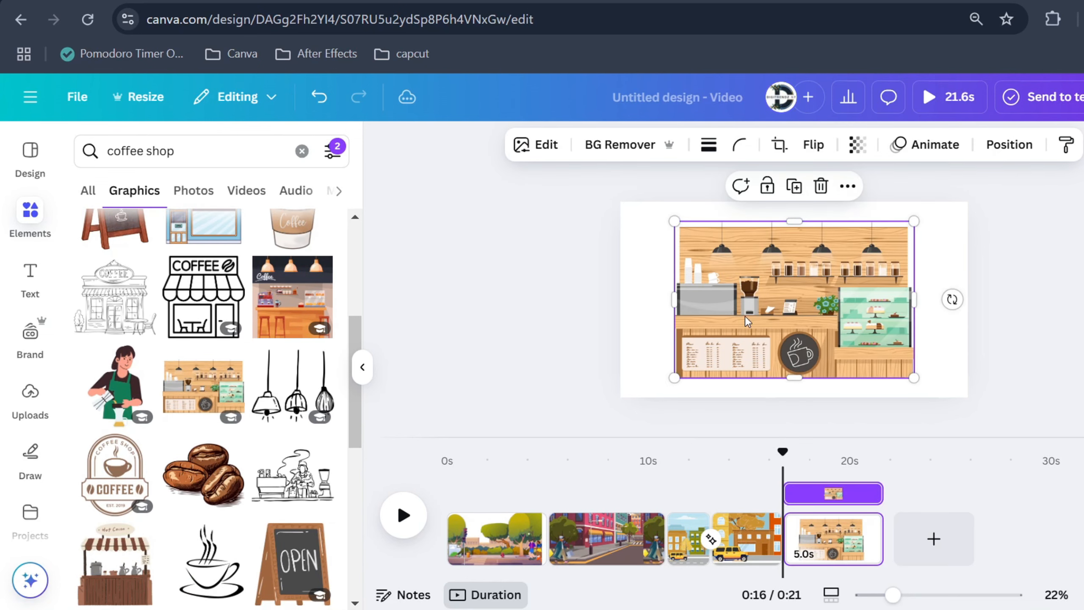
left_click_drag(734, 273, 727, 273)
left_click_drag(667, 220, 579, 164)
left_click_drag(909, 379, 986, 430)
mouse_move(925, 337)
left_mouse_down()
mouse_move(907, 321)
mouse_move(917, 336)
left_mouse_up()
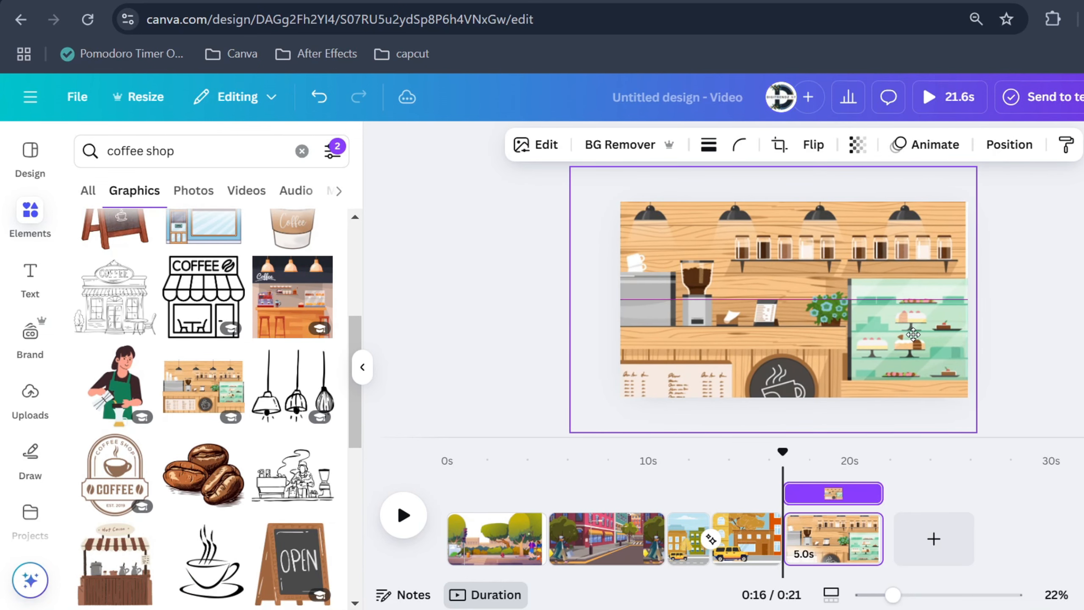
Search the graphics for coffee
left_click(331, 153)
scroll(300, 321, "down", 4)
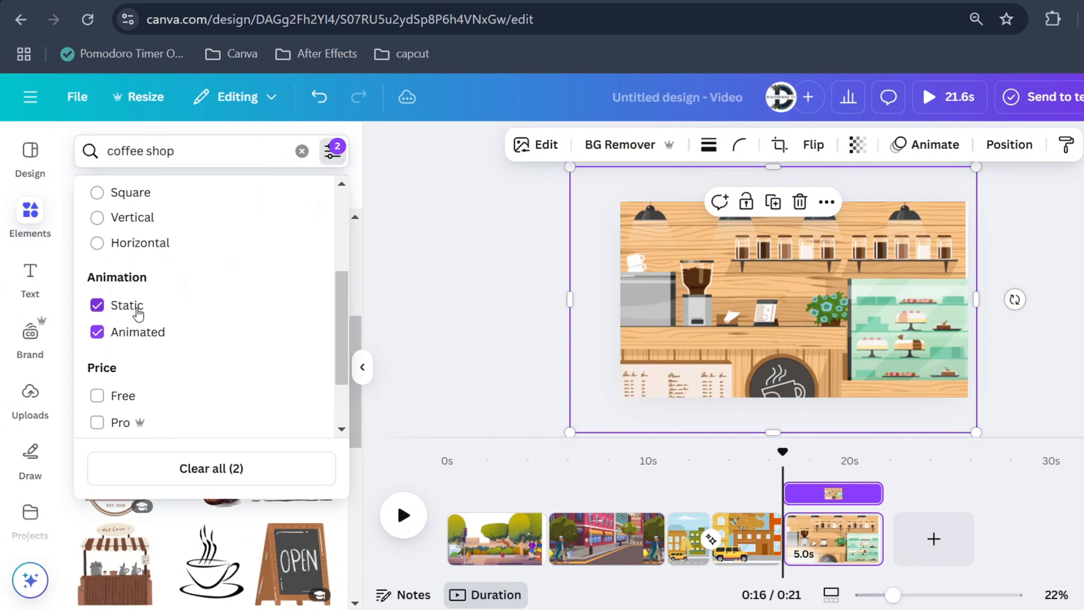
left_click(137, 309)
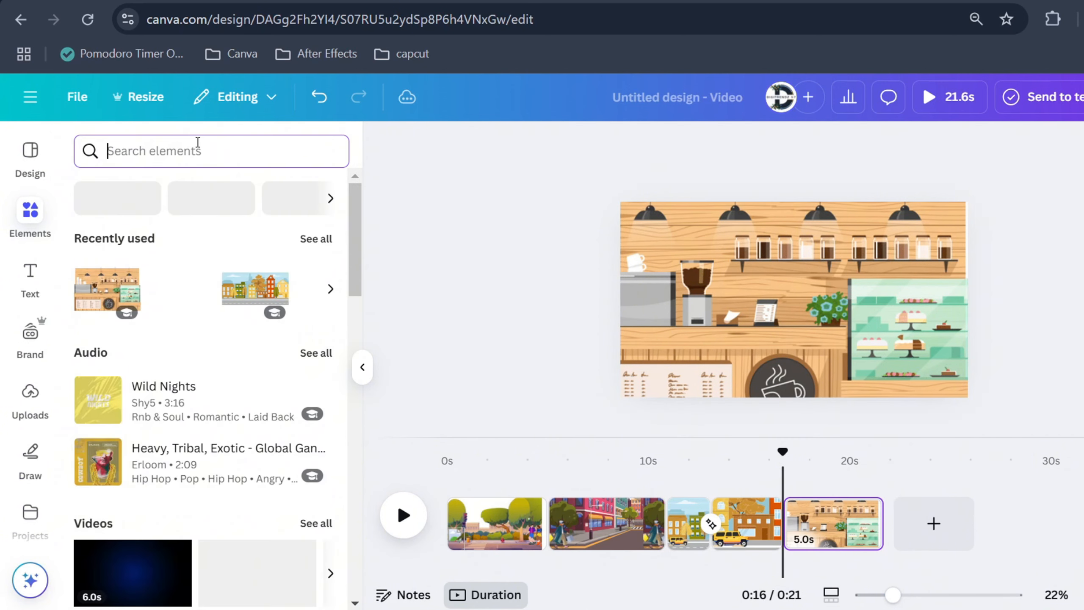
type("c")
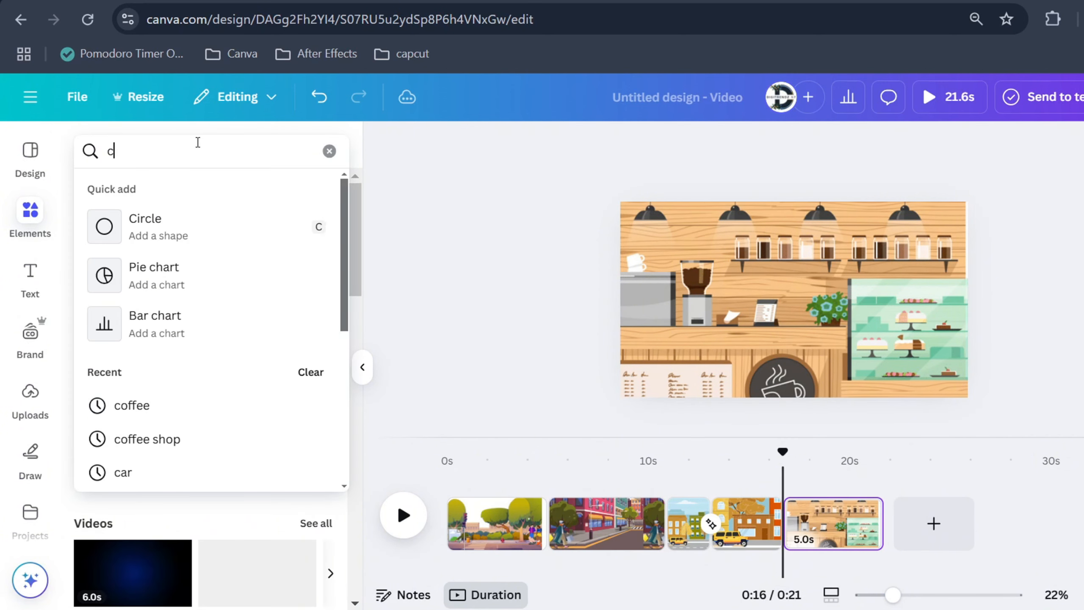
type("offee")
key("Return")
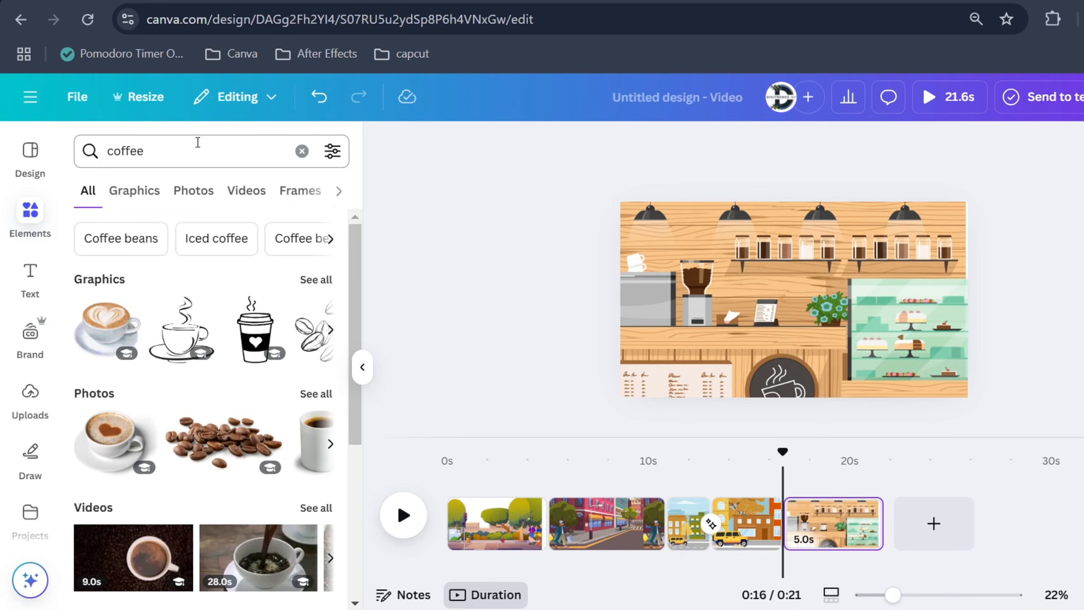
left_click(130, 189)
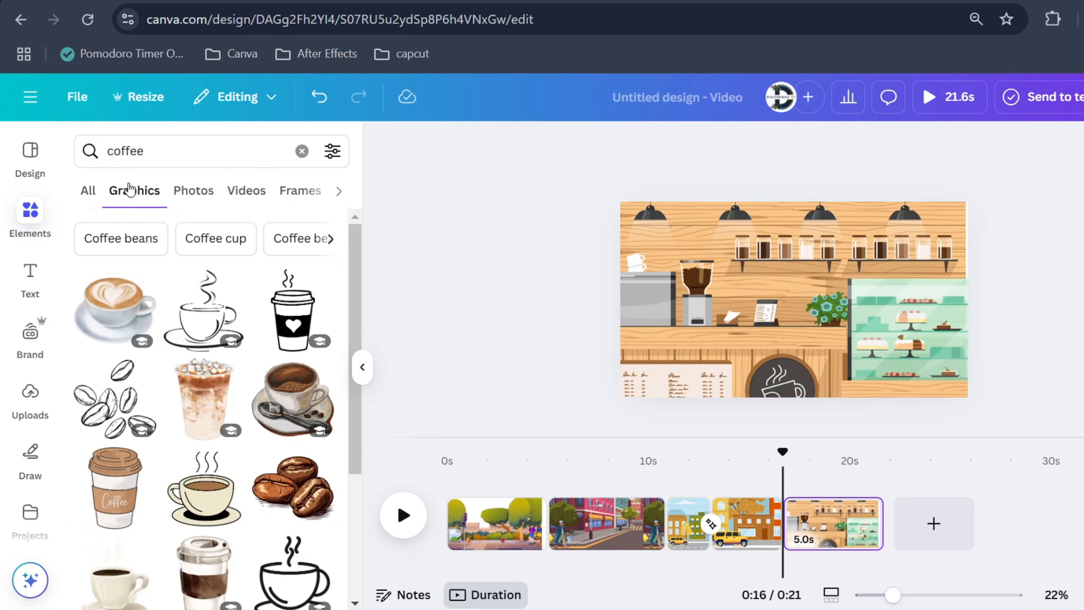
Filter the coffee graphics to show animated ones only
left_click(332, 161)
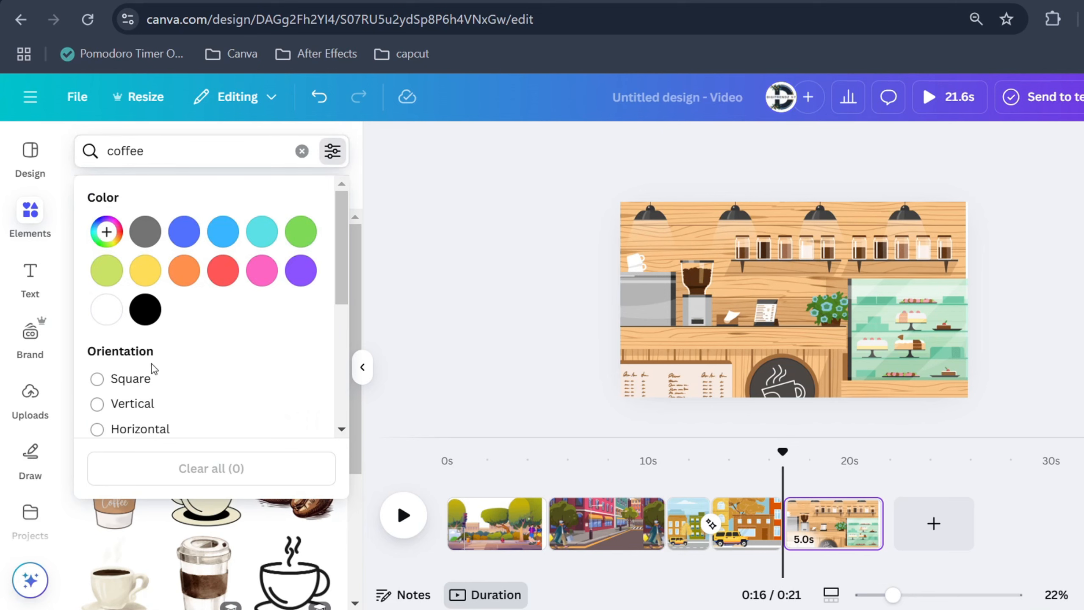
scroll(155, 369, "down", 4)
left_click(128, 304)
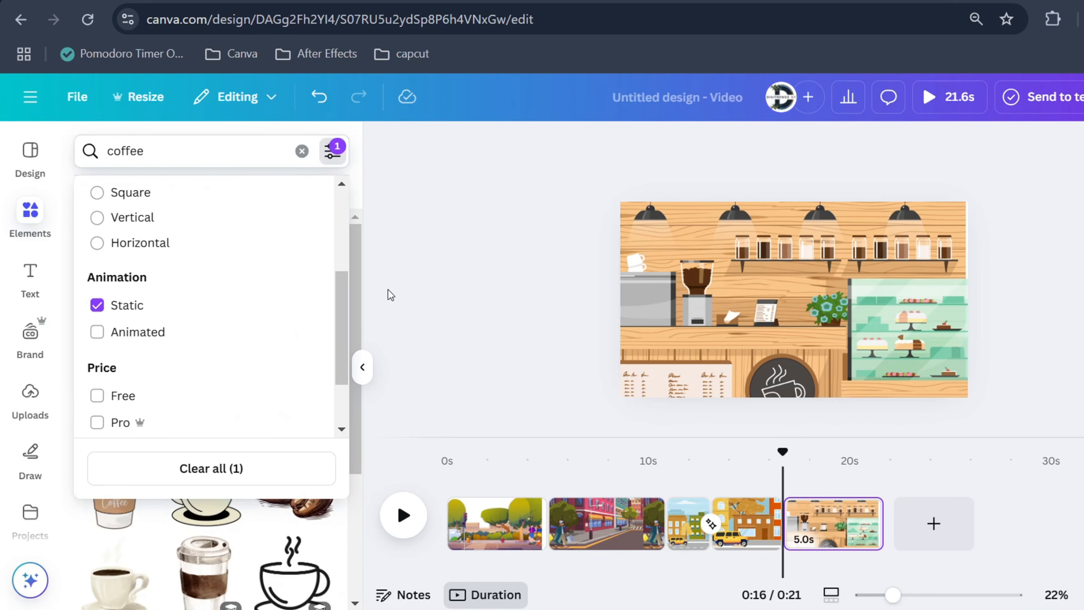
left_click(390, 295)
left_click(333, 159)
scroll(191, 331, "down", 2)
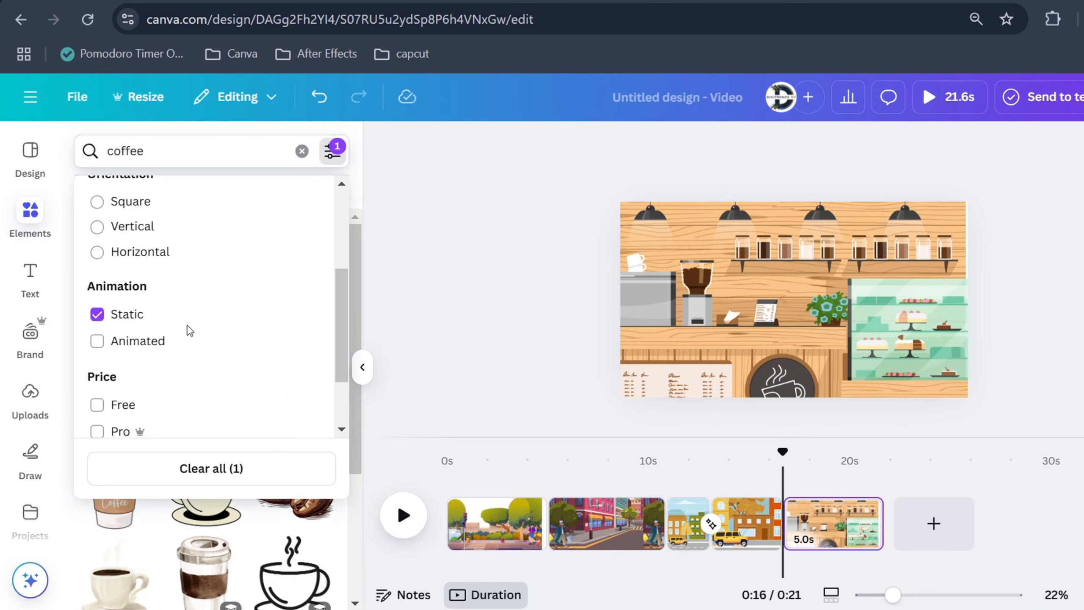
left_click(147, 338)
left_click(130, 306)
left_click(404, 318)
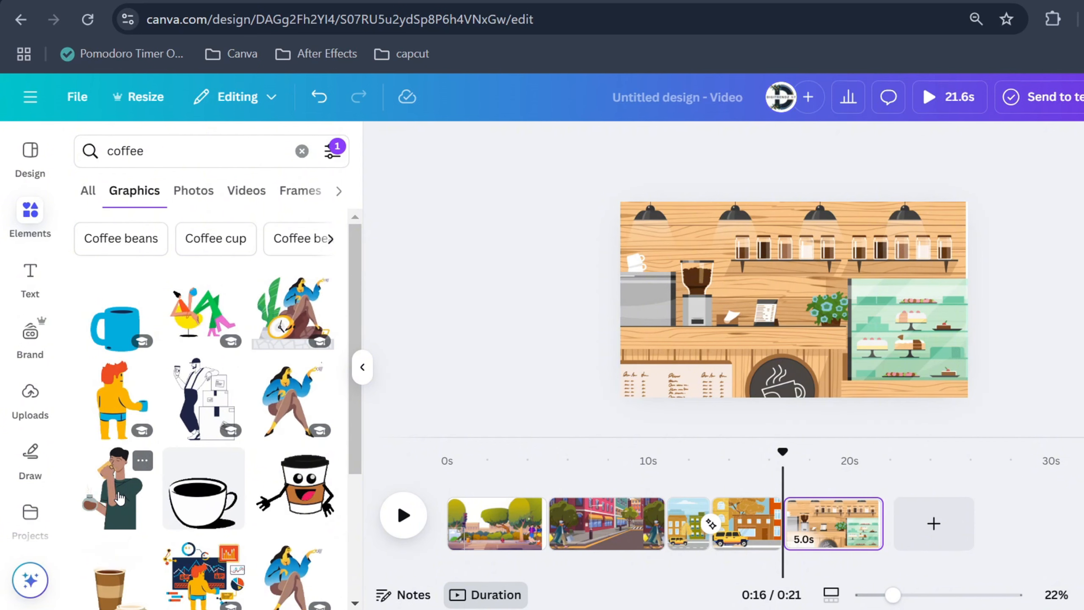
Add the animated man drinking coffee and place him, reduced, at the right side of the coffee shop
left_click(120, 498)
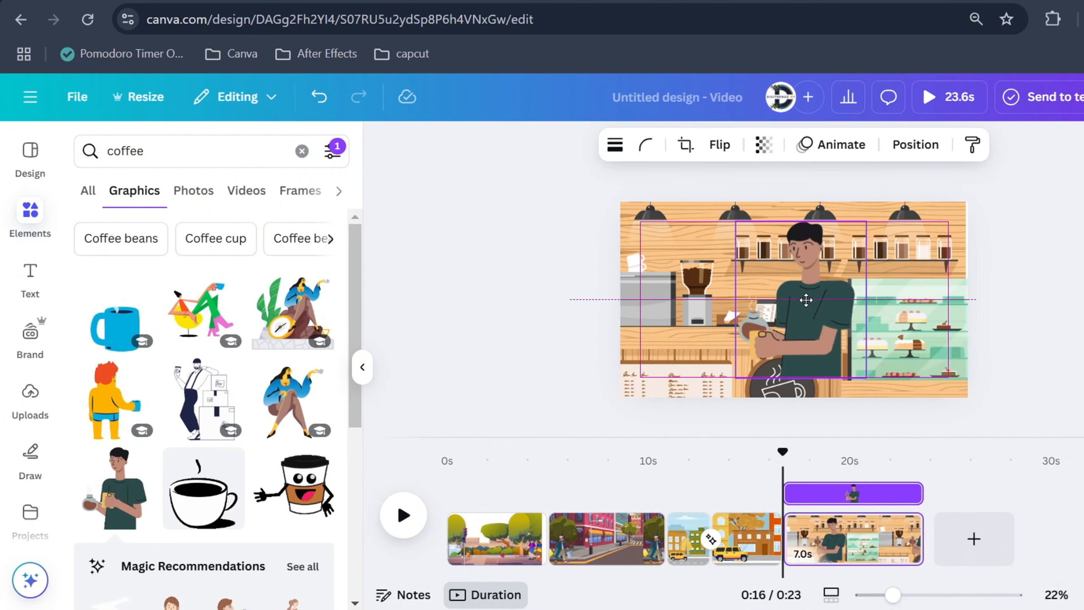
left_click_drag(806, 298, 890, 298)
left_click_drag(828, 220, 841, 236)
left_click_drag(875, 288, 910, 319)
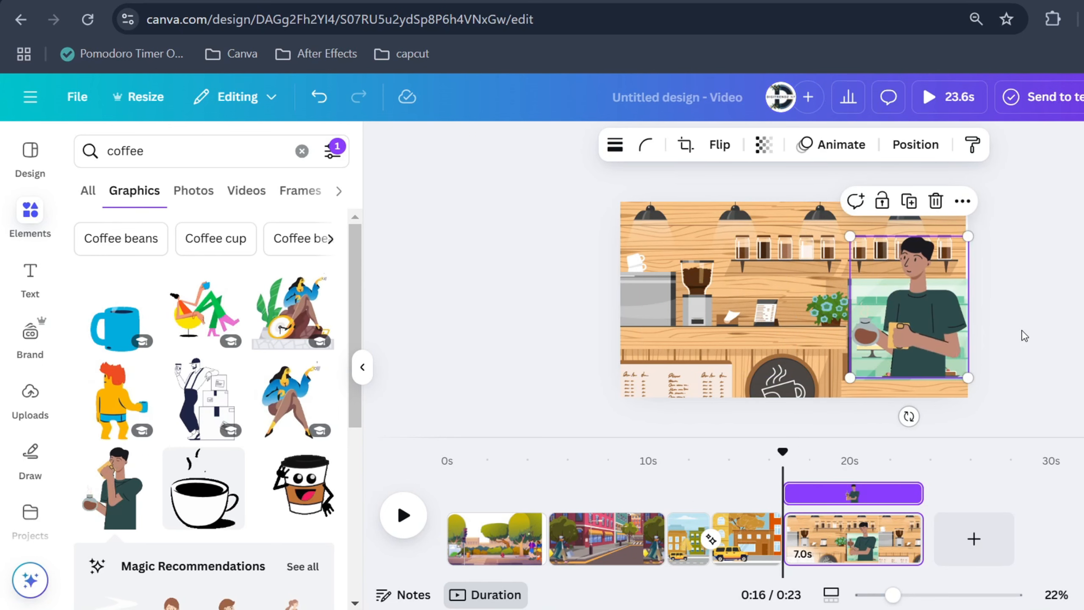
left_click(790, 338)
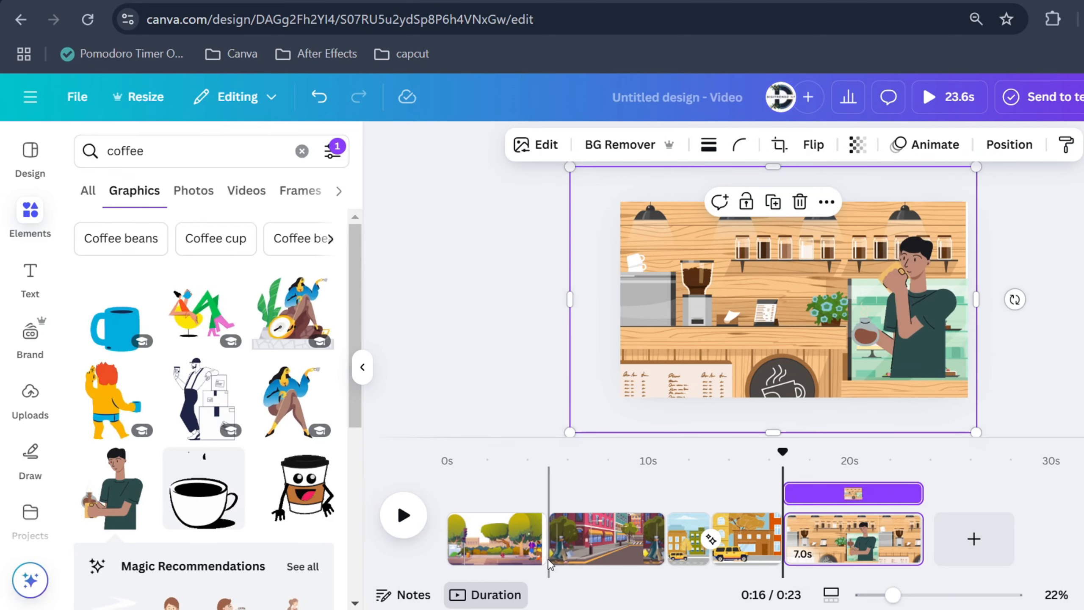
Download the video as an MP4 at 1080p including pages 1–5
left_click(547, 553)
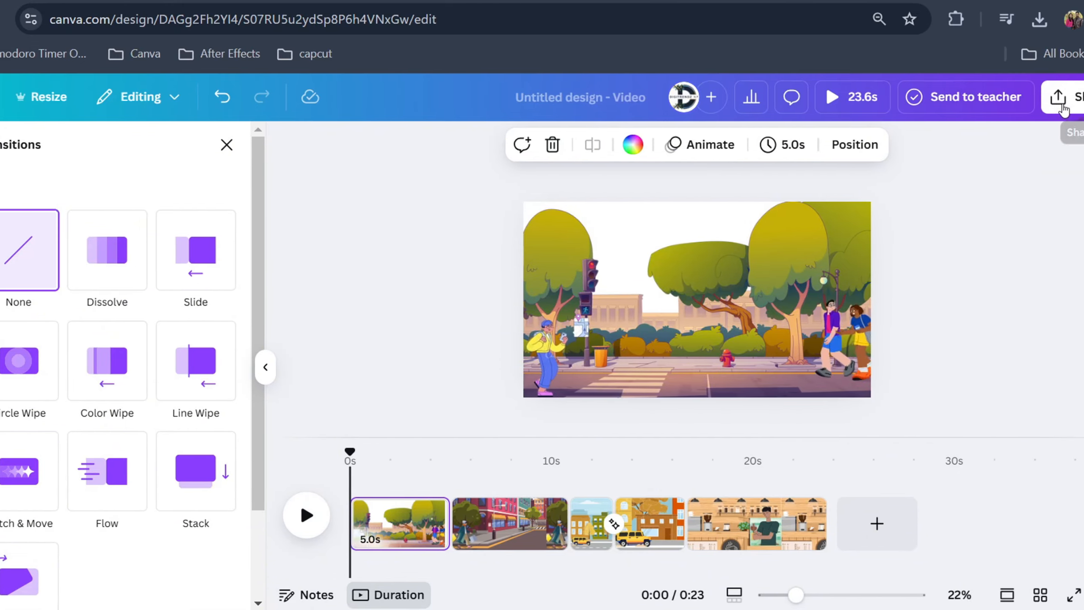
left_click(1064, 109)
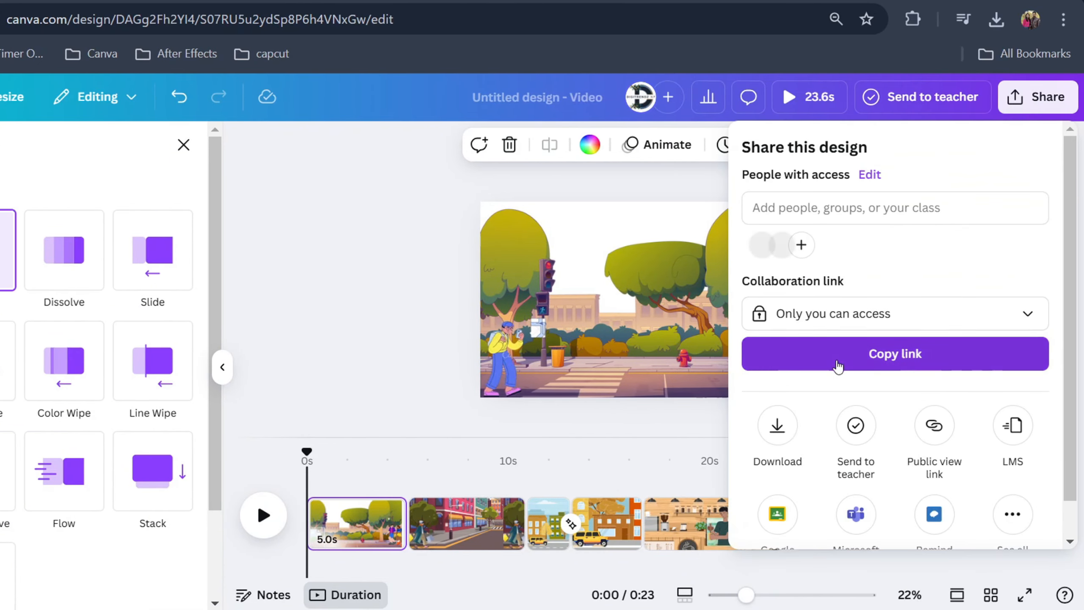
left_click(776, 429)
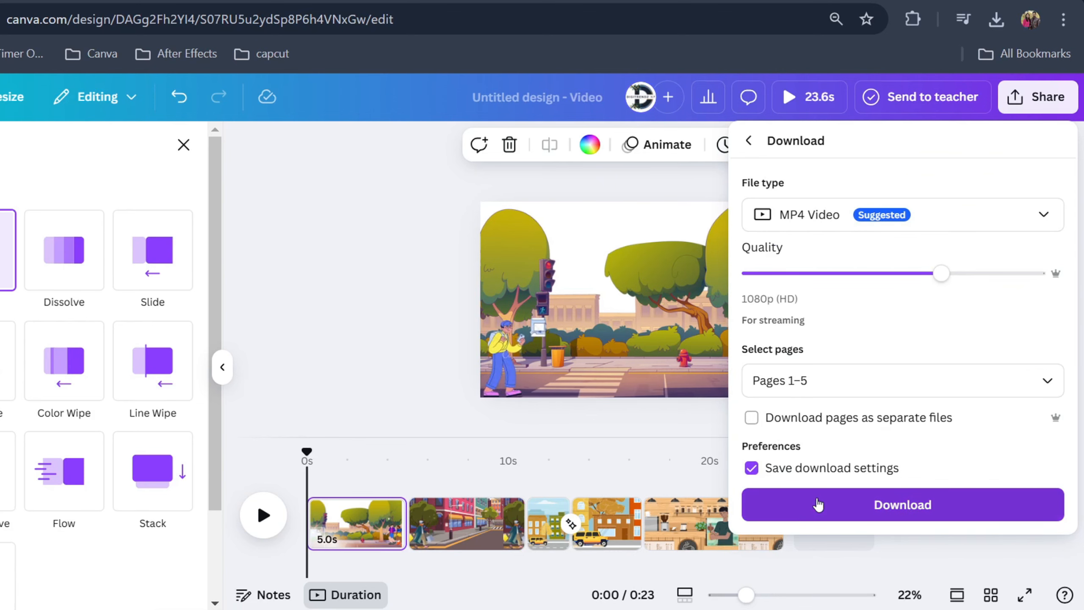
left_click(818, 504)
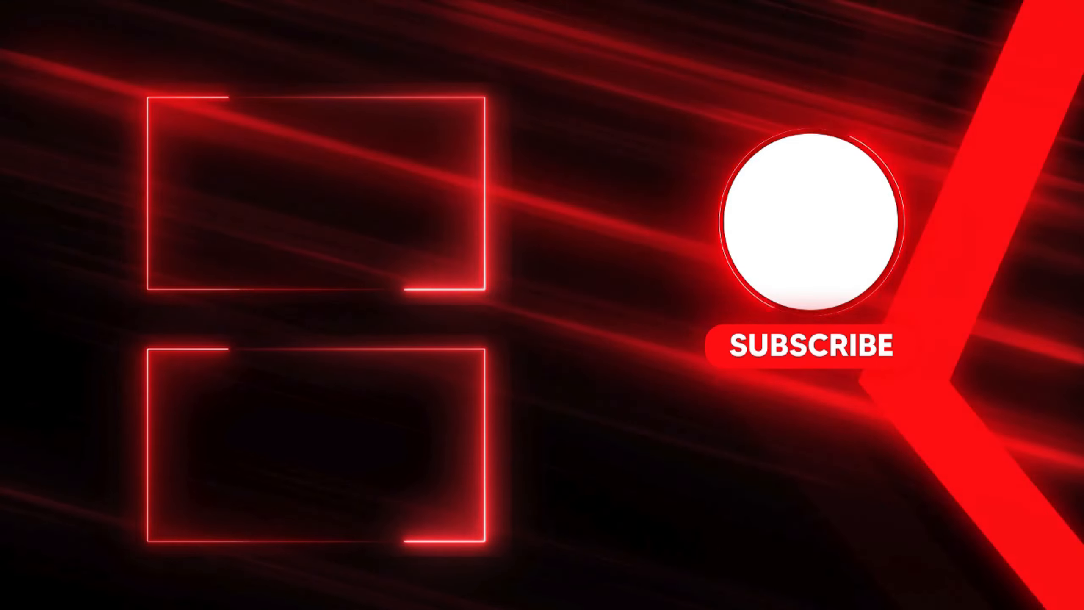